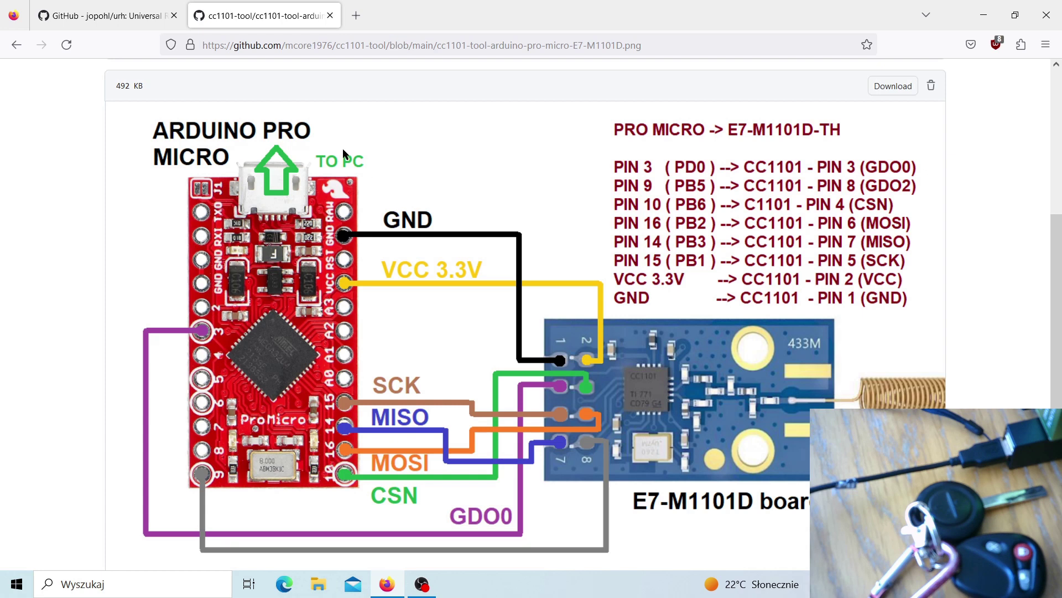
Step: Compare the cc1101-tool Pro Micro wiring diagram with the jopohl/urh README on GitHub
click(124, 19)
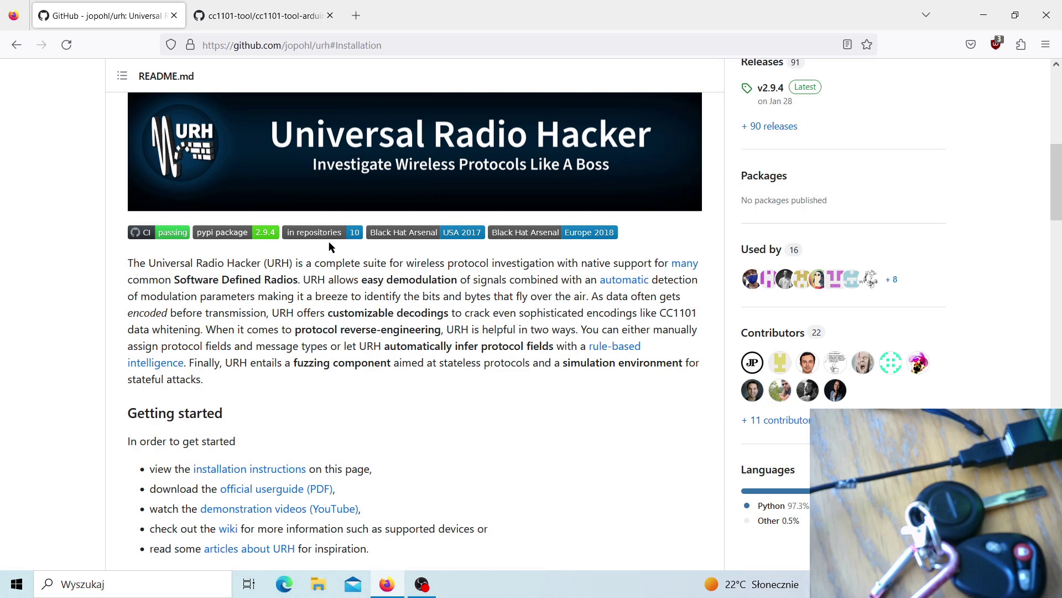
click(280, 24)
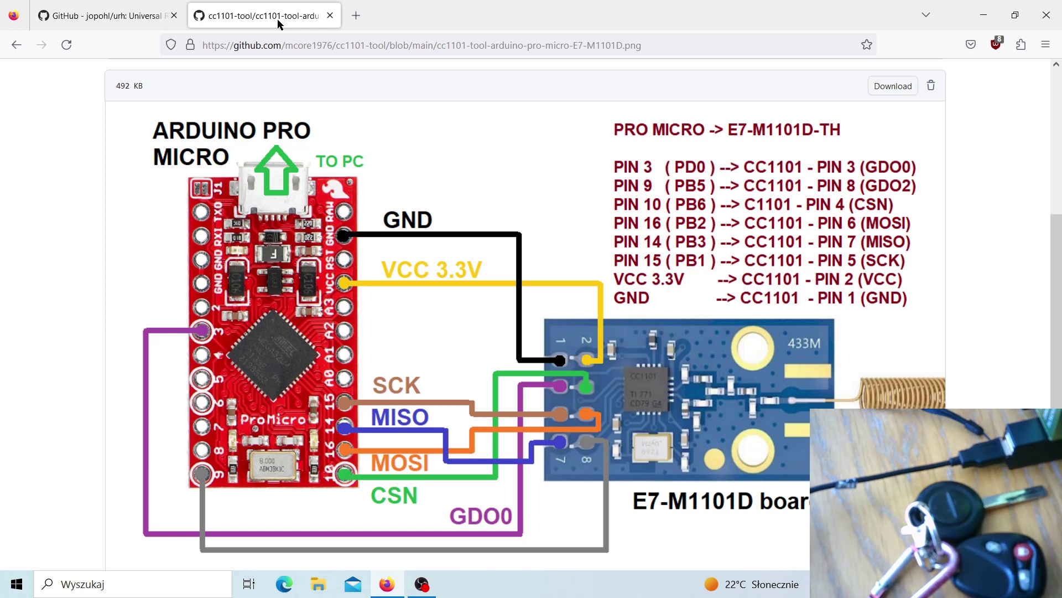
click(98, 18)
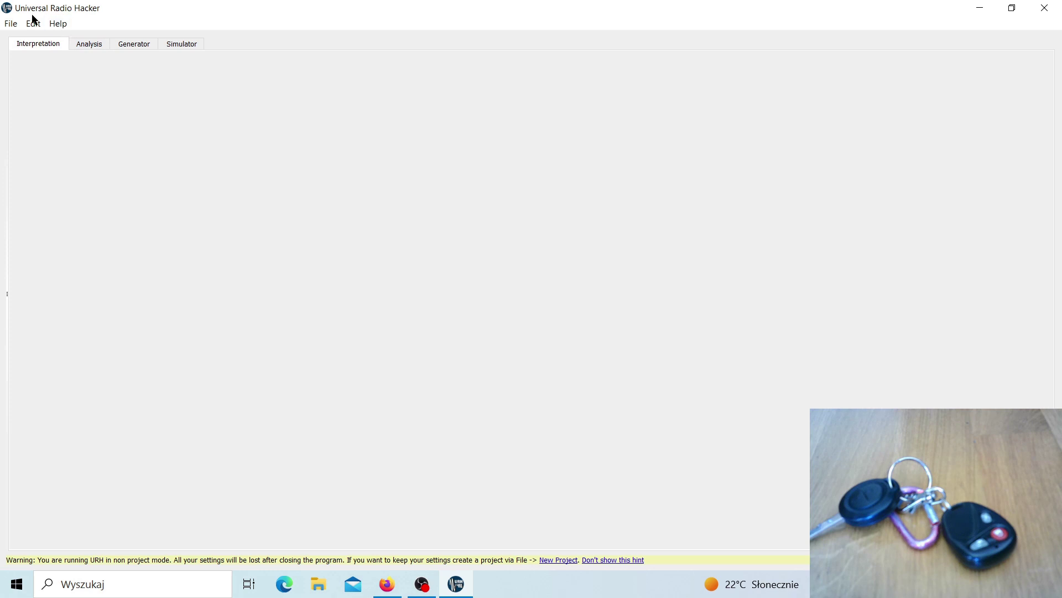
Step: Set up a new signal recording with RTL-SDR as the receiver and refresh its device identifier
click(5, 28)
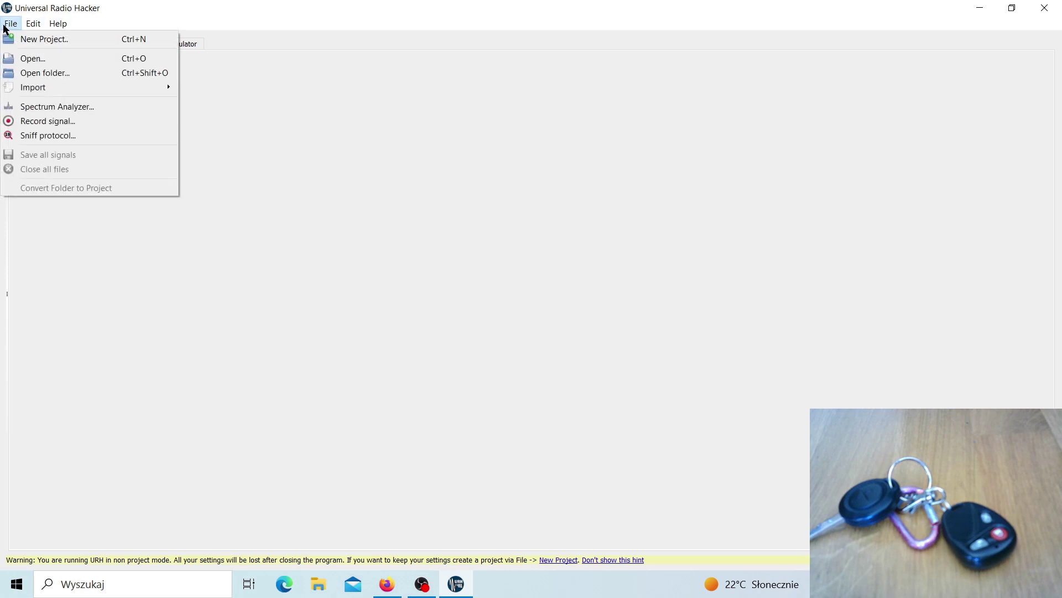
click(44, 121)
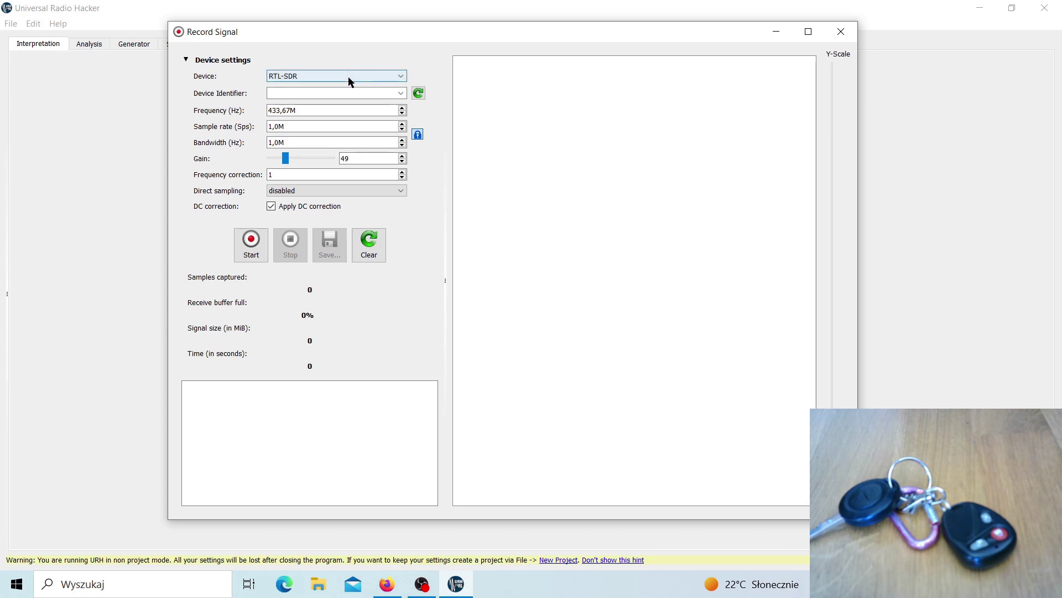
click(348, 77)
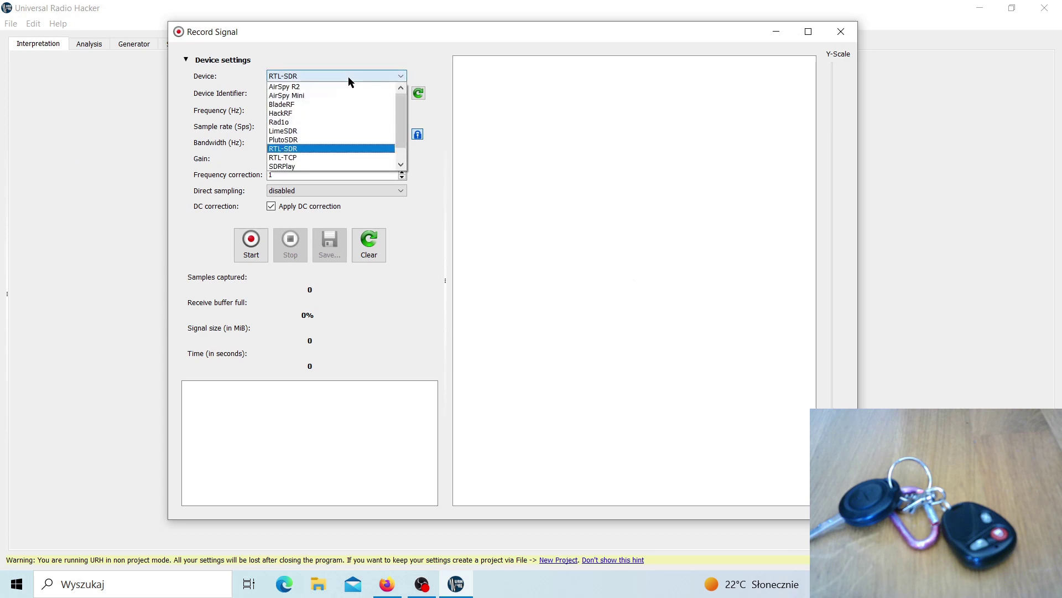
click(311, 148)
click(419, 93)
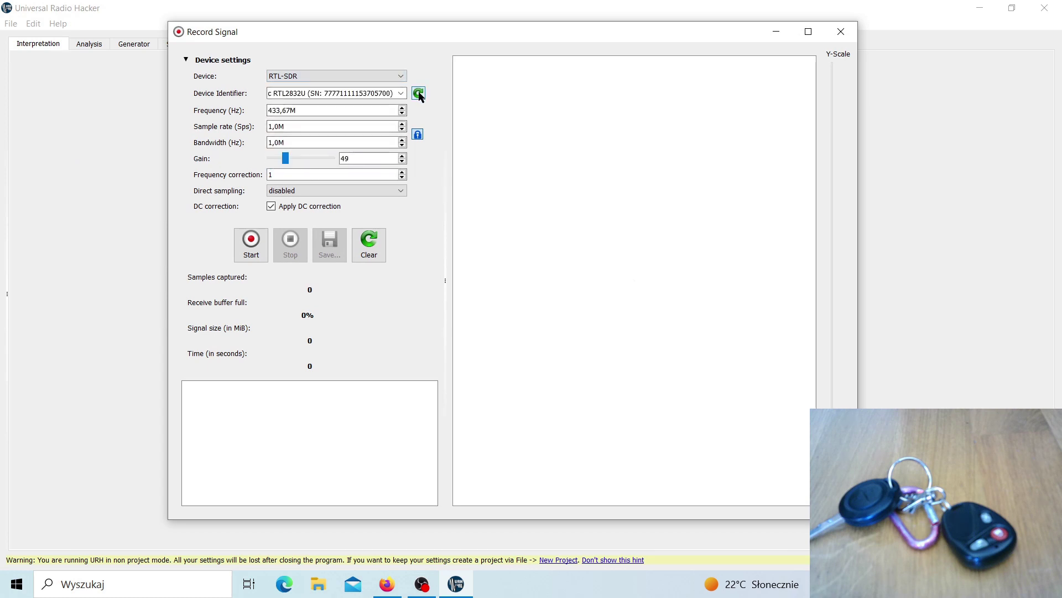
Step: Capture the 433.67 MHz key fob transmission and save it under the default file name
click(252, 245)
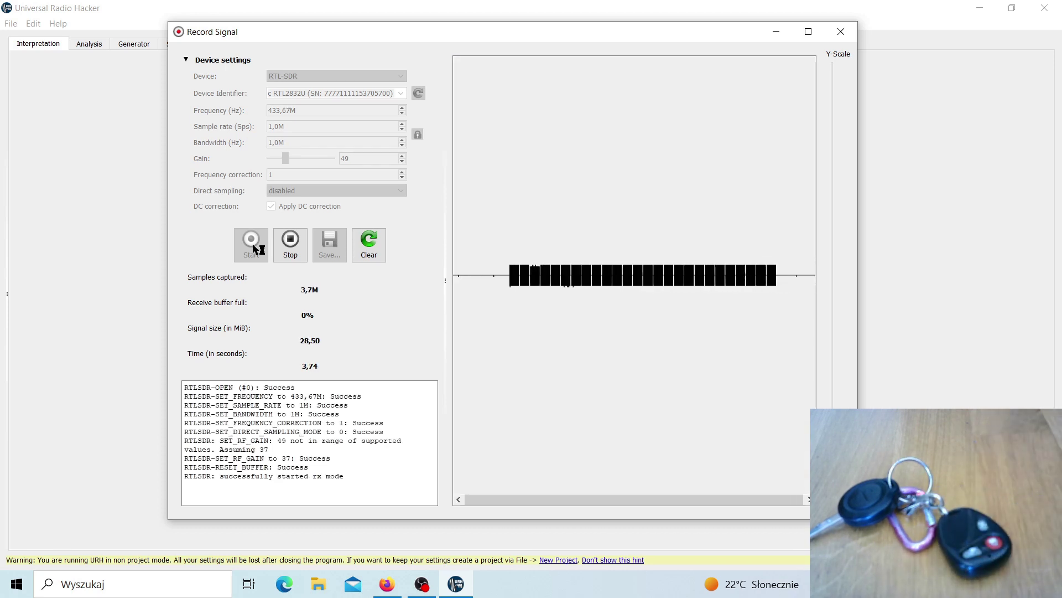
click(291, 244)
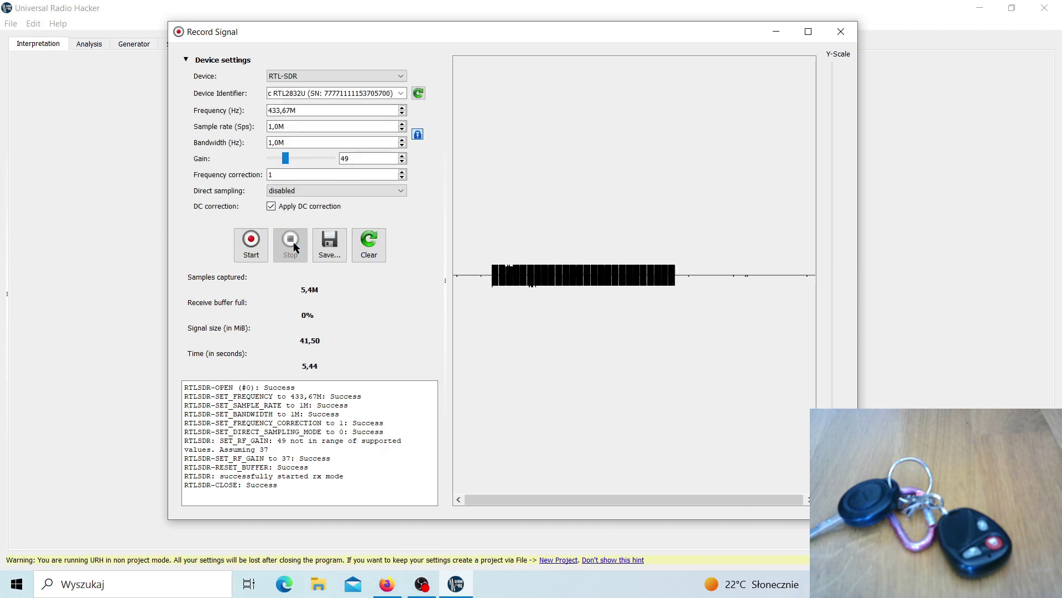
click(330, 246)
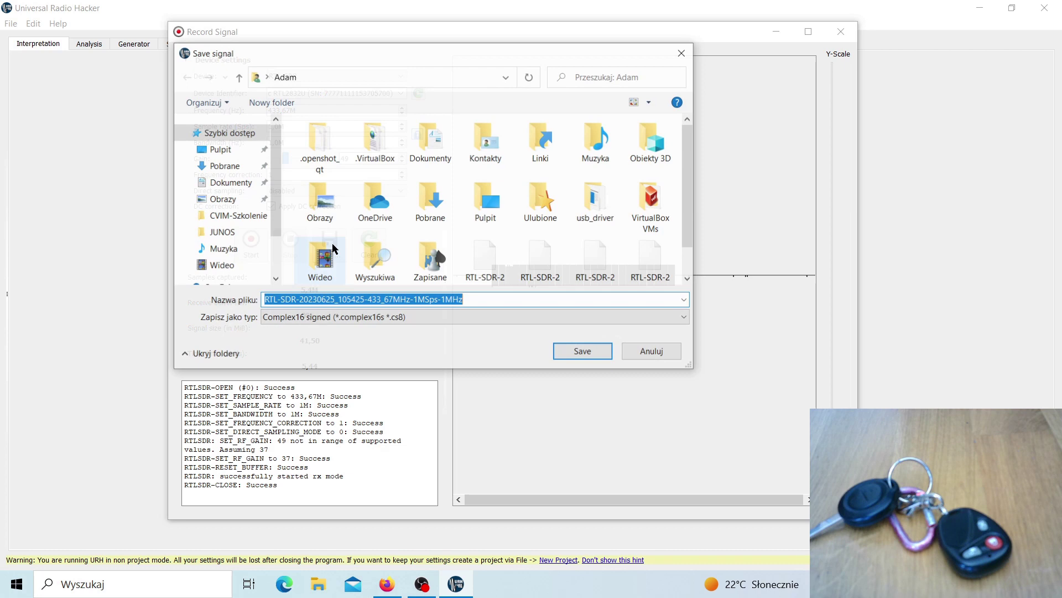
click(599, 352)
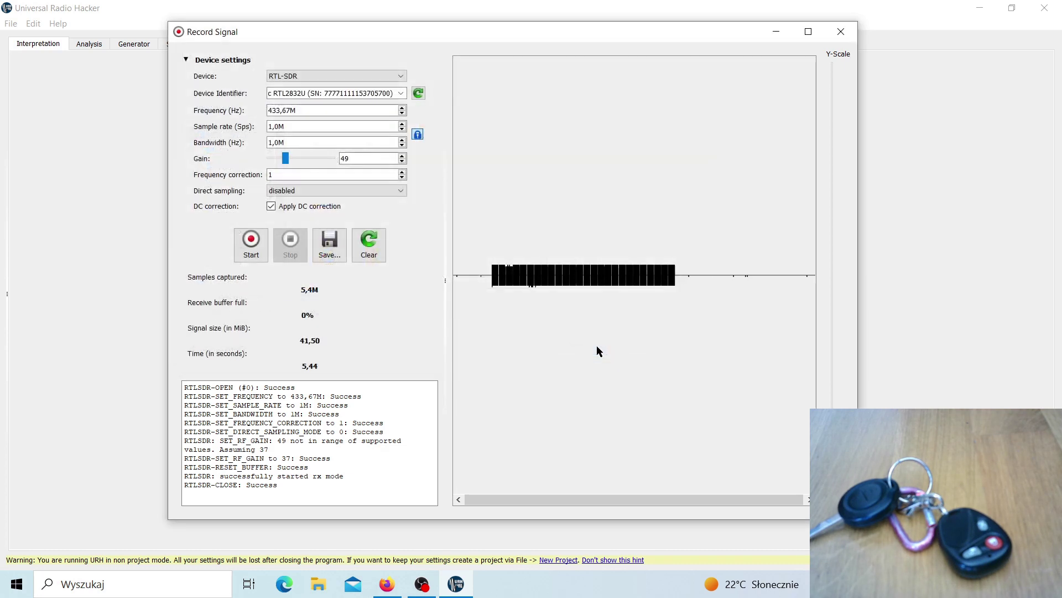
click(837, 39)
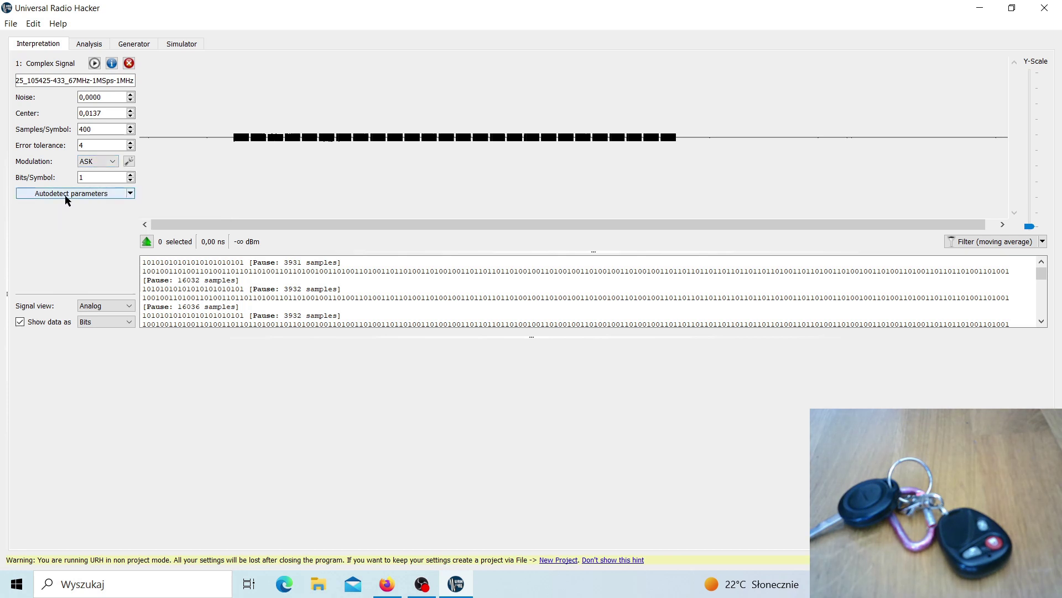
Step: Show the signal as Demodulated, display the data as Hex, and raise the Y-Scale
click(106, 306)
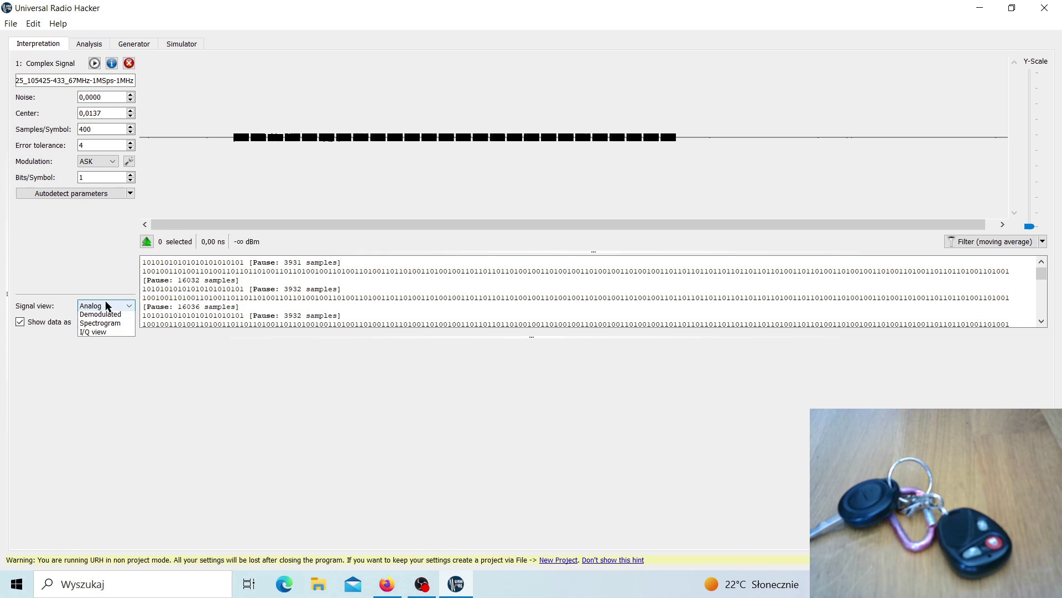
click(104, 325)
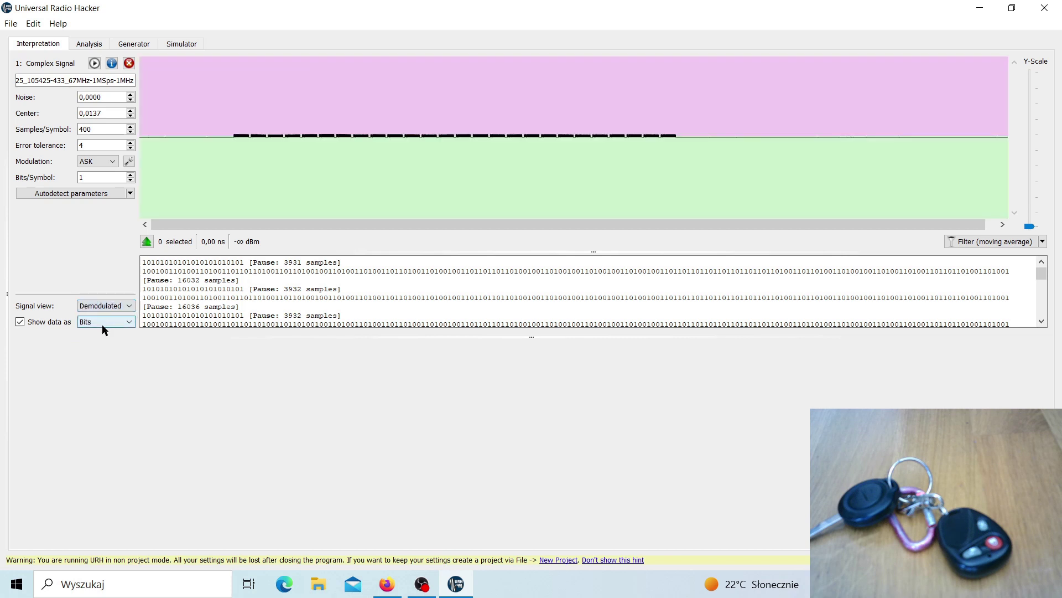
click(104, 321)
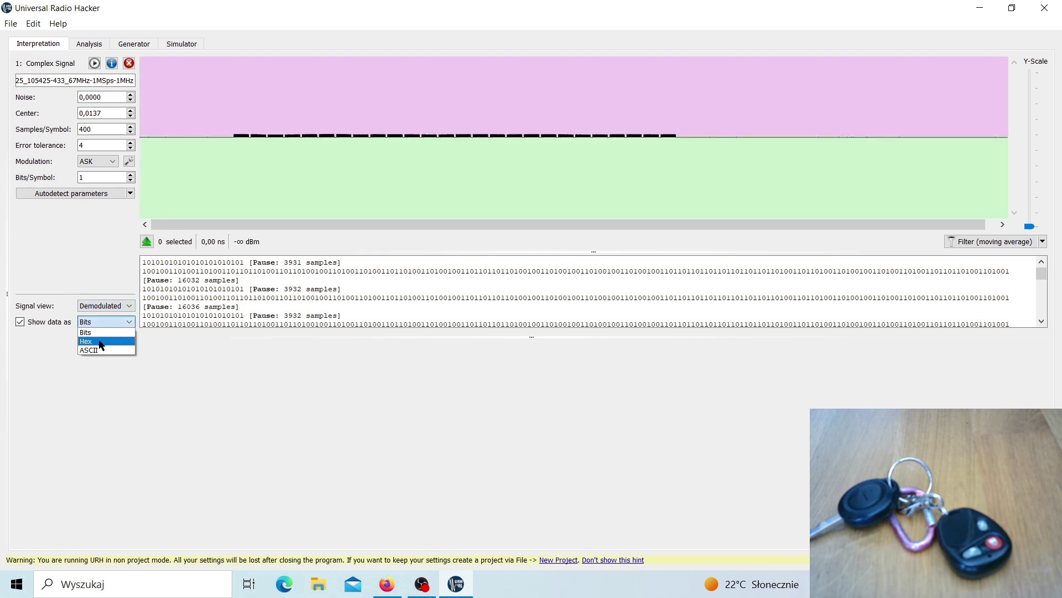
click(102, 341)
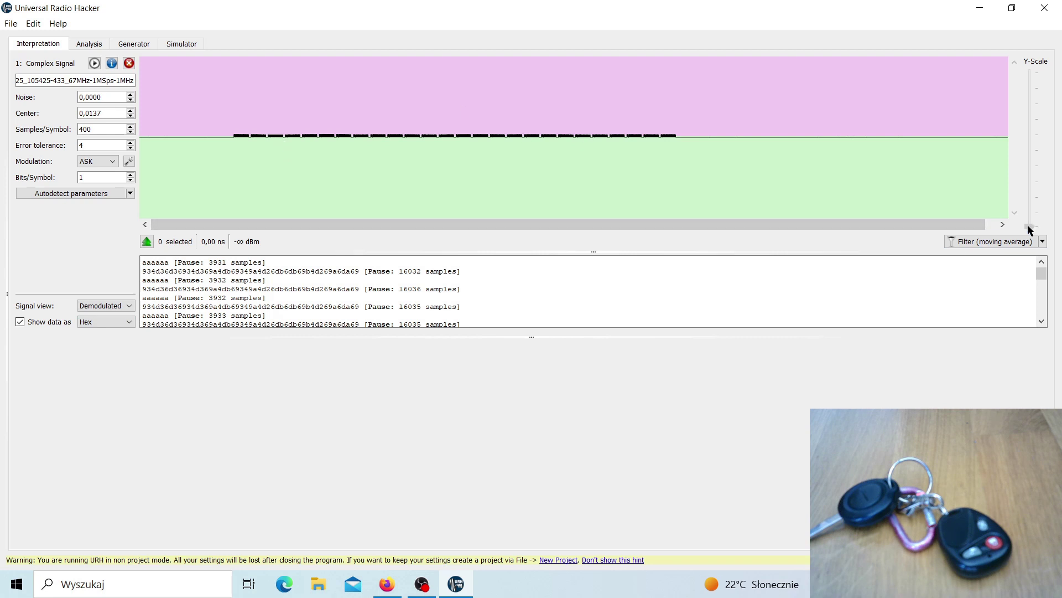
drag(1029, 228, 1029, 173)
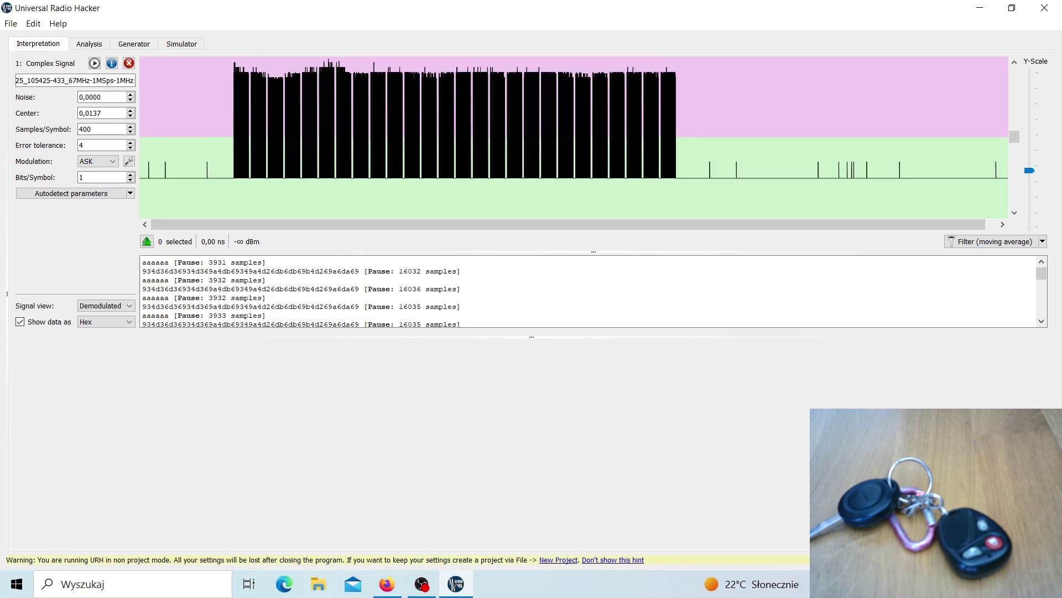
Step: Inspect the hex payload on the second line of the decoded data box
click(179, 264)
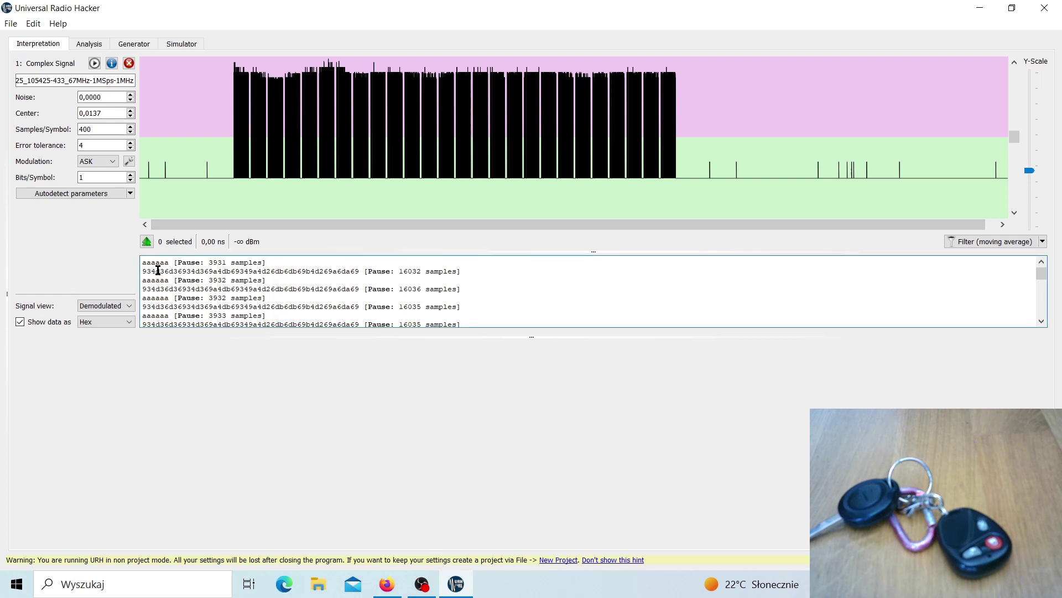
drag(160, 271, 359, 271)
click(323, 302)
click(1042, 322)
click(1042, 322)
click(1042, 321)
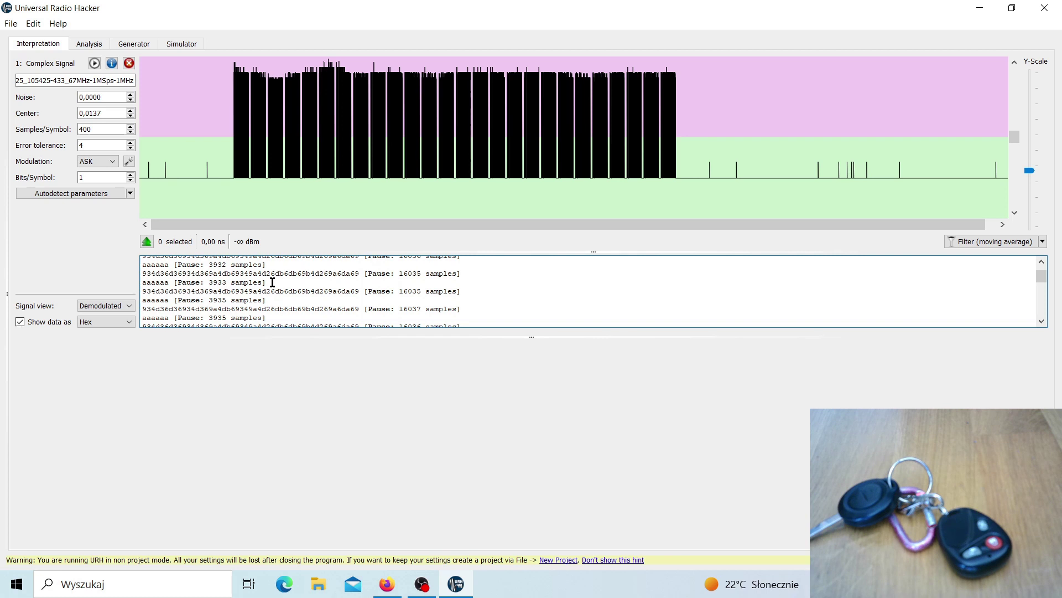
Step: Show the Analysis protocol table in hex and check the bits of messages 7 and 8
click(95, 45)
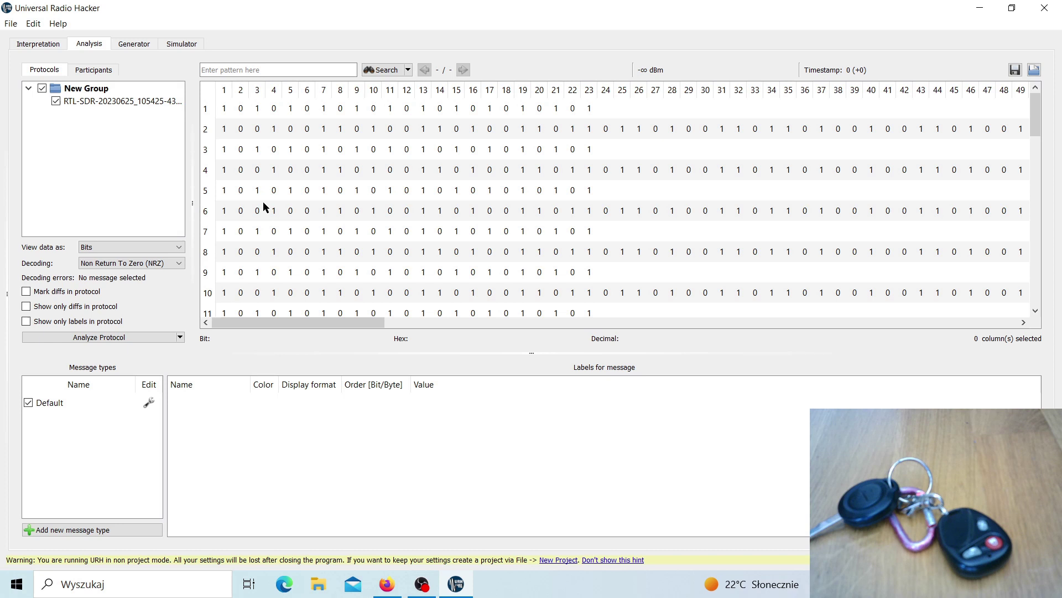
click(135, 247)
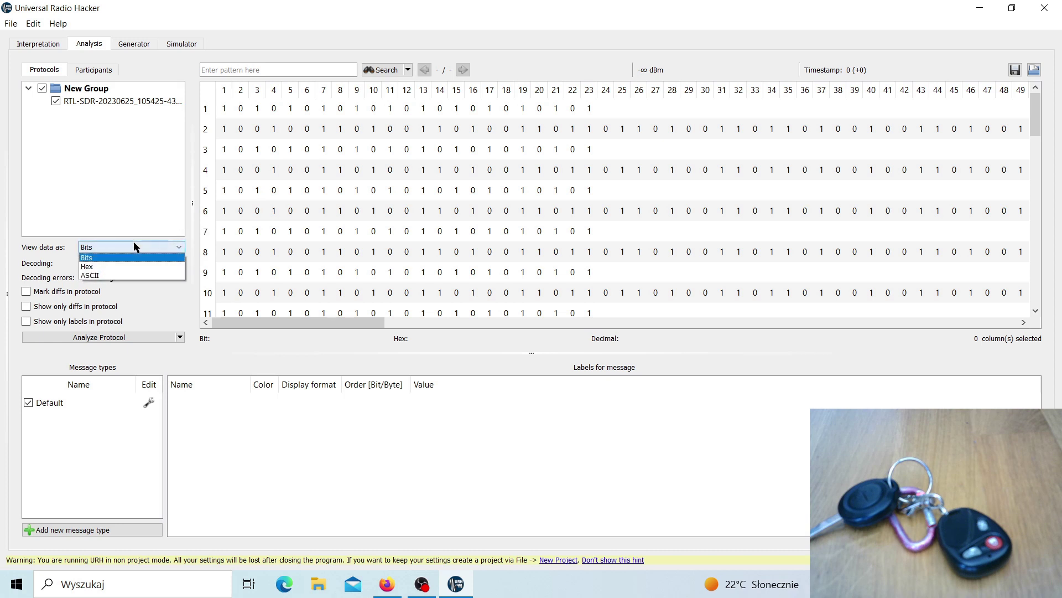
click(111, 266)
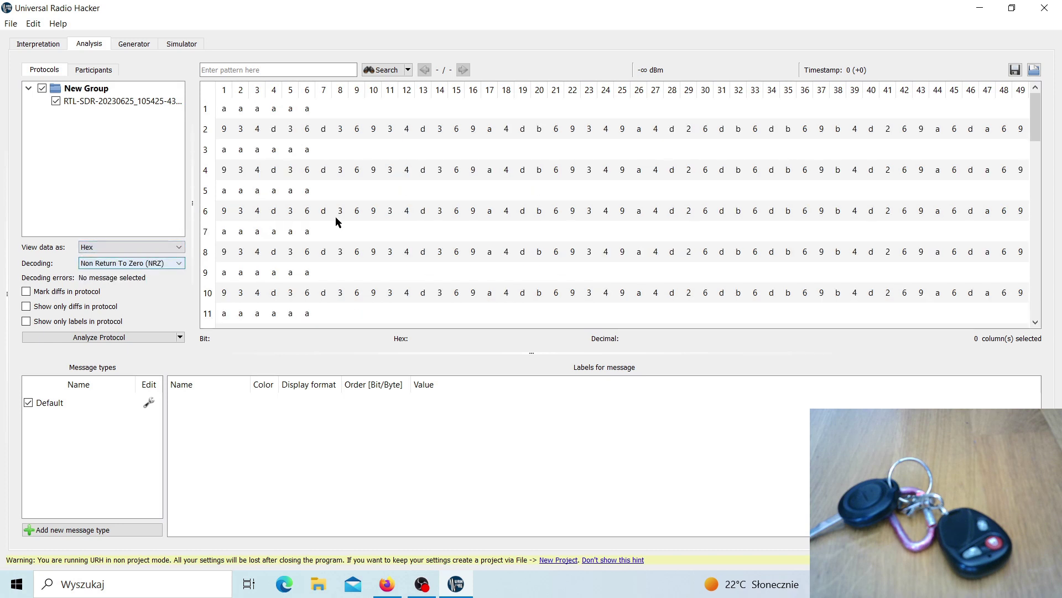
click(273, 234)
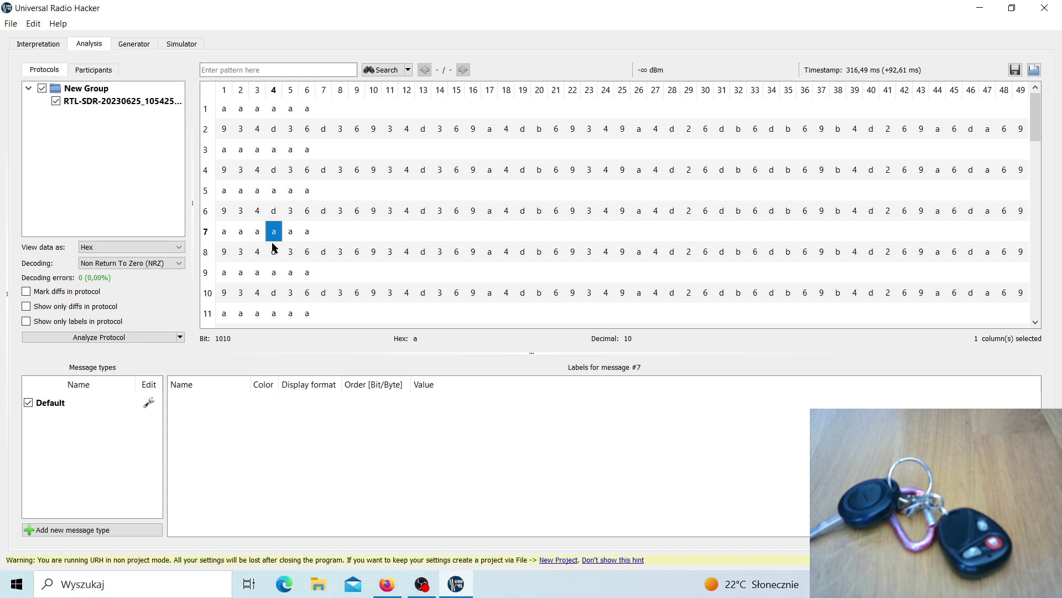
click(270, 252)
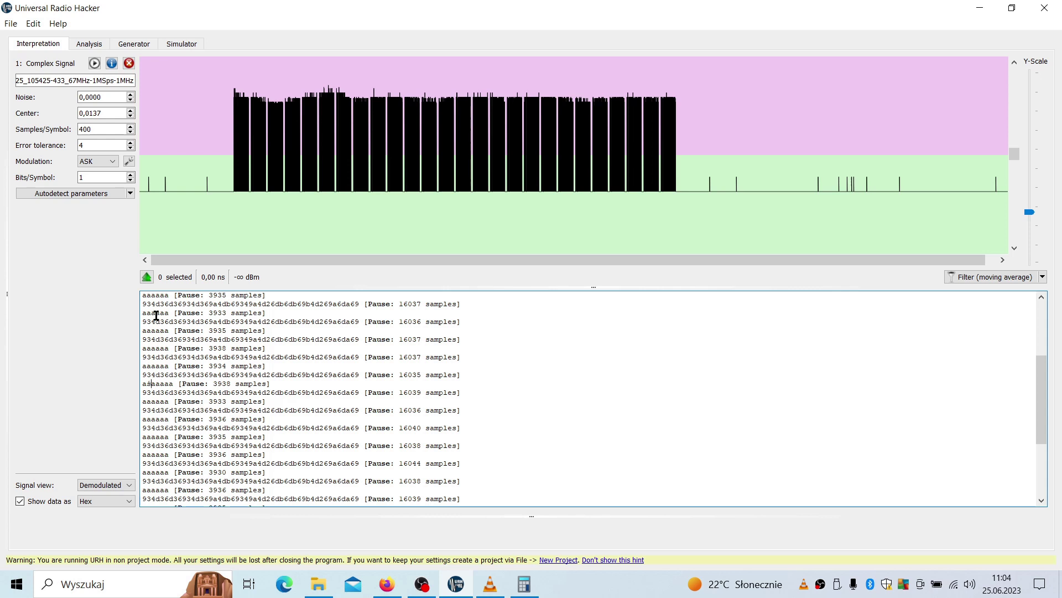
Step: Select the aaaaaa preamble and compute 8,96 ÷ 6 in Calculator
double_click(156, 313)
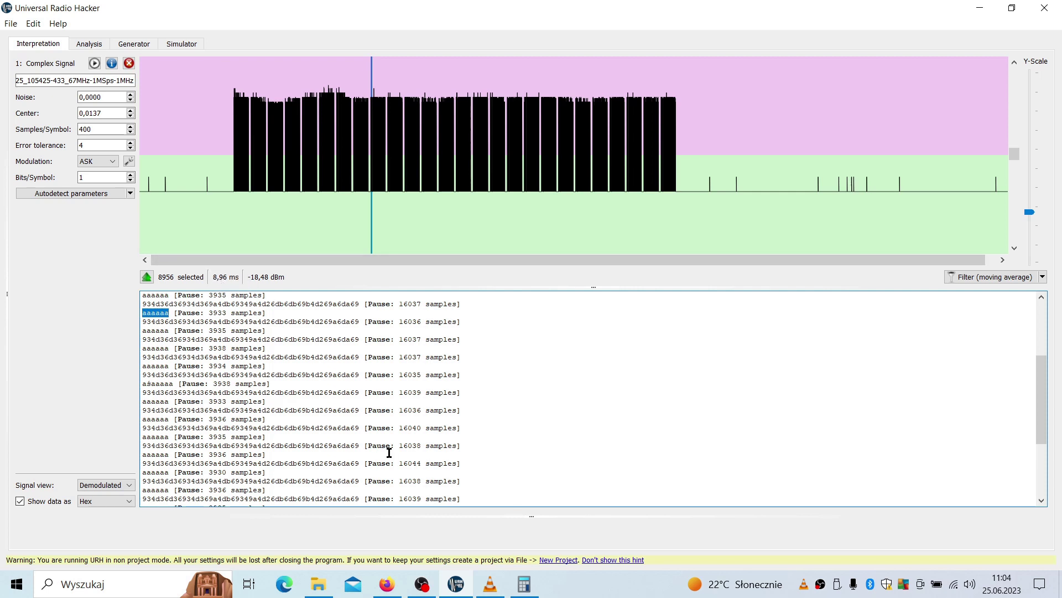
click(522, 586)
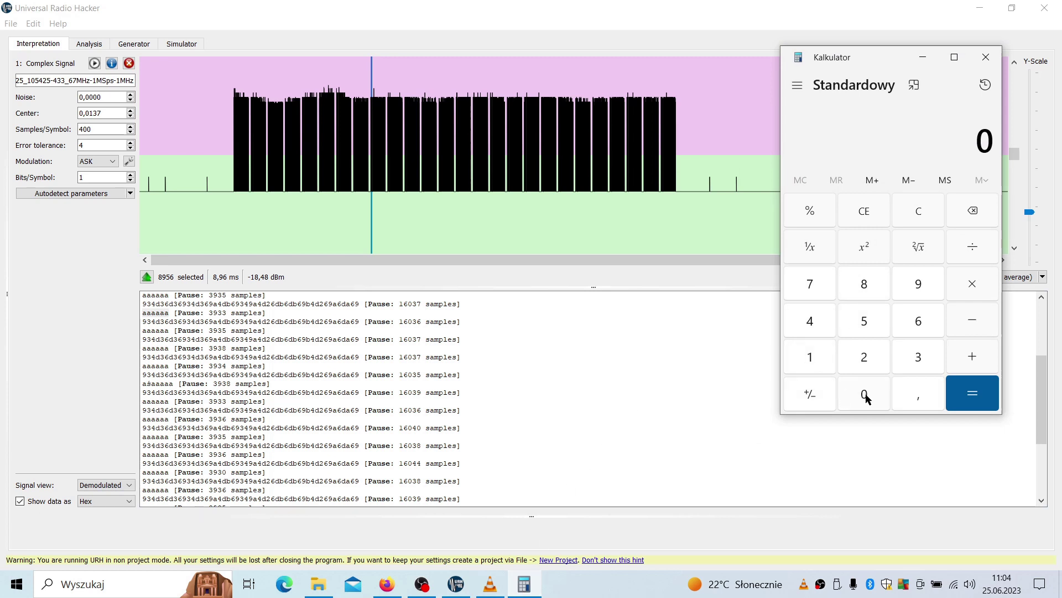
click(865, 286)
click(910, 392)
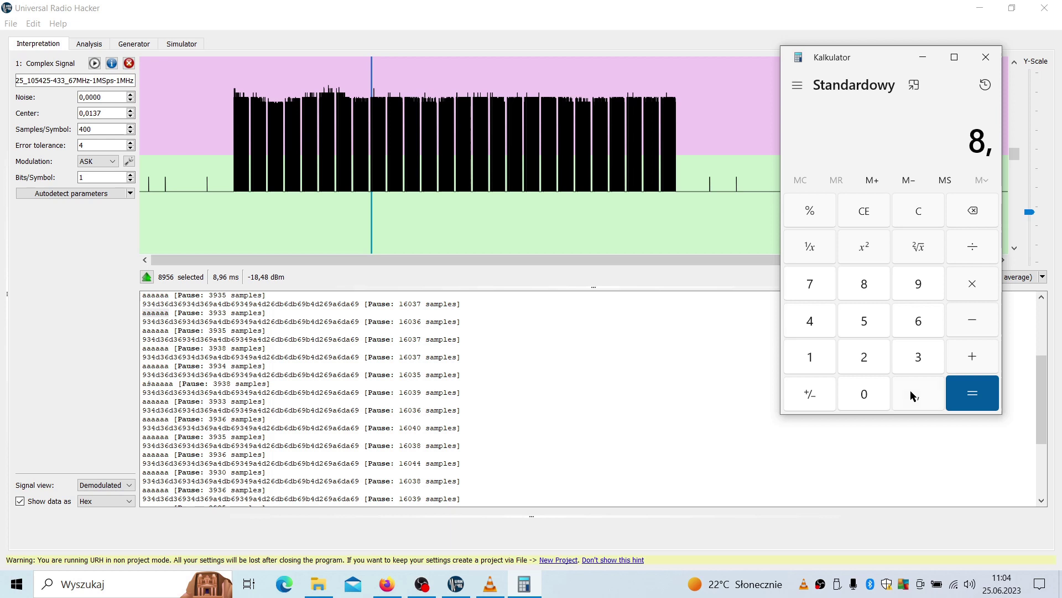
click(912, 284)
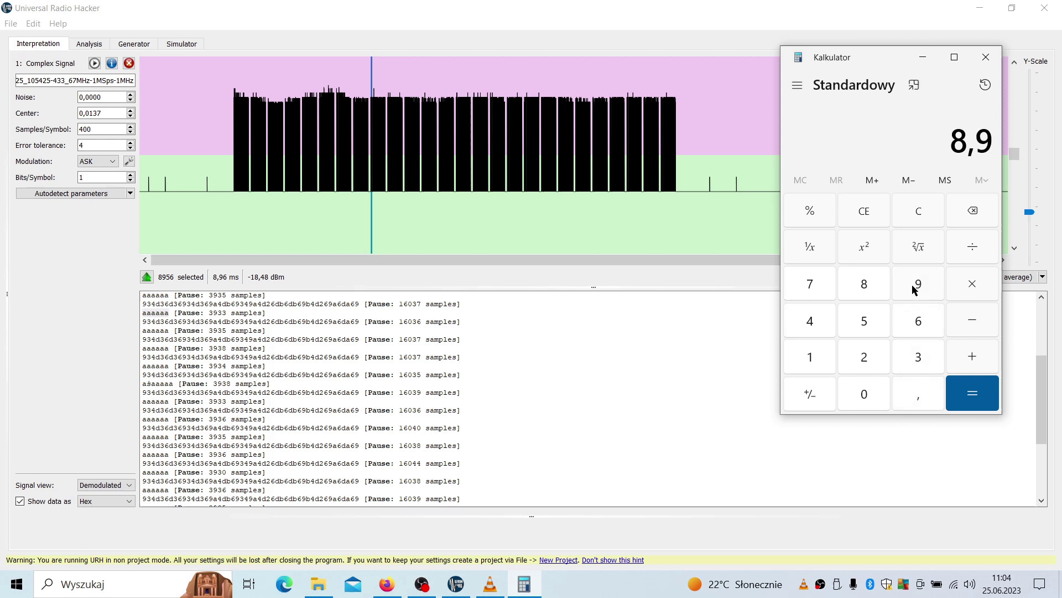
click(914, 323)
click(970, 252)
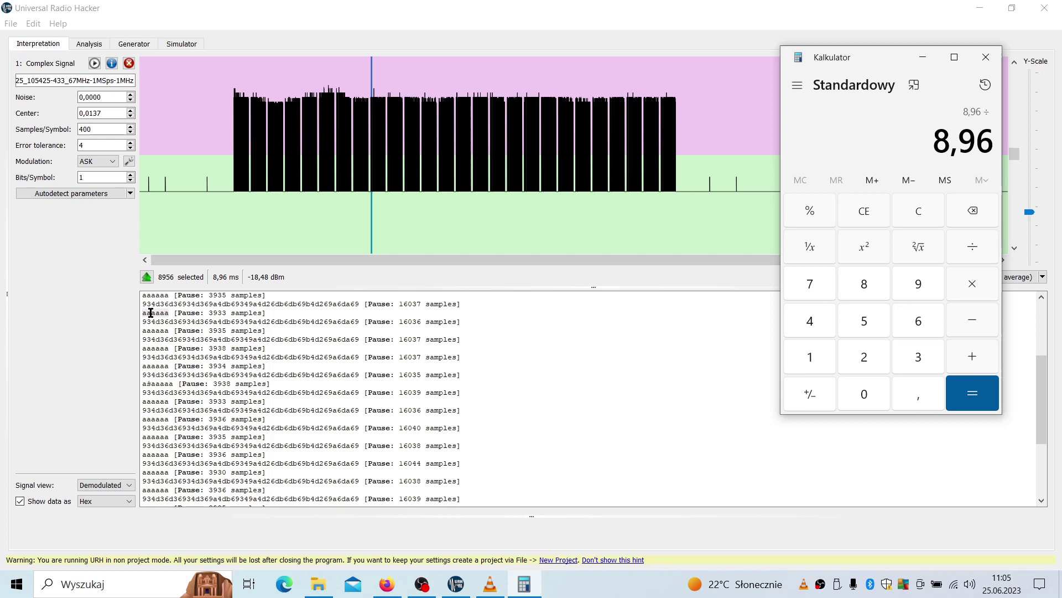
click(918, 321)
click(979, 394)
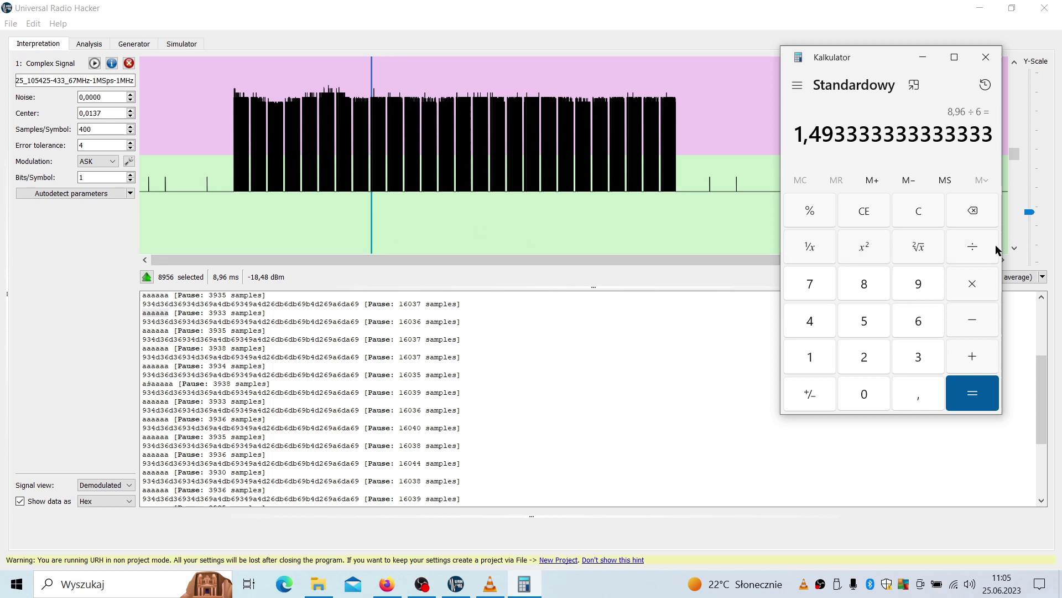
click(966, 250)
click(819, 320)
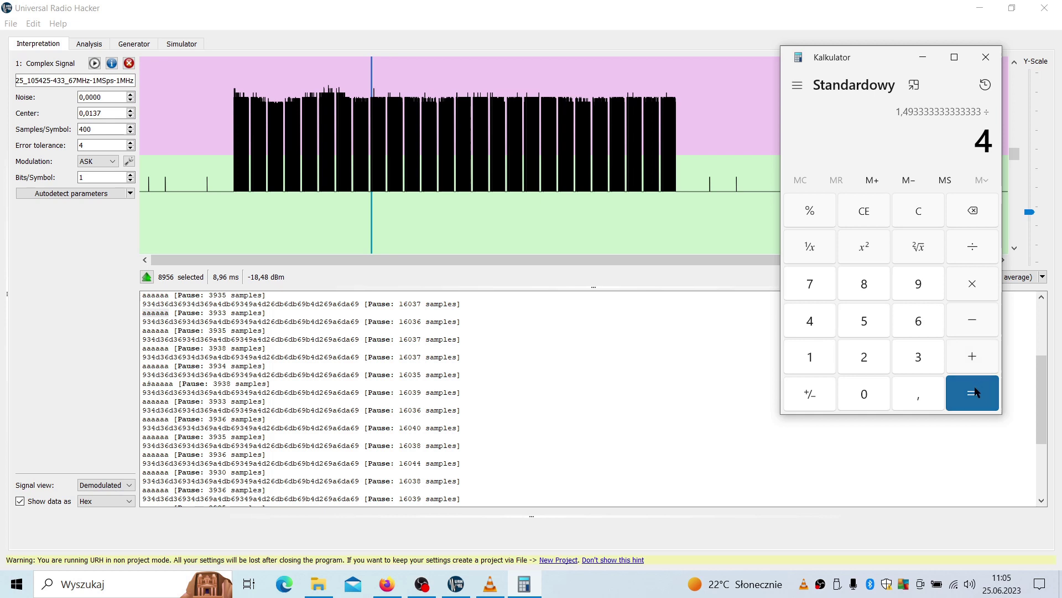
click(975, 391)
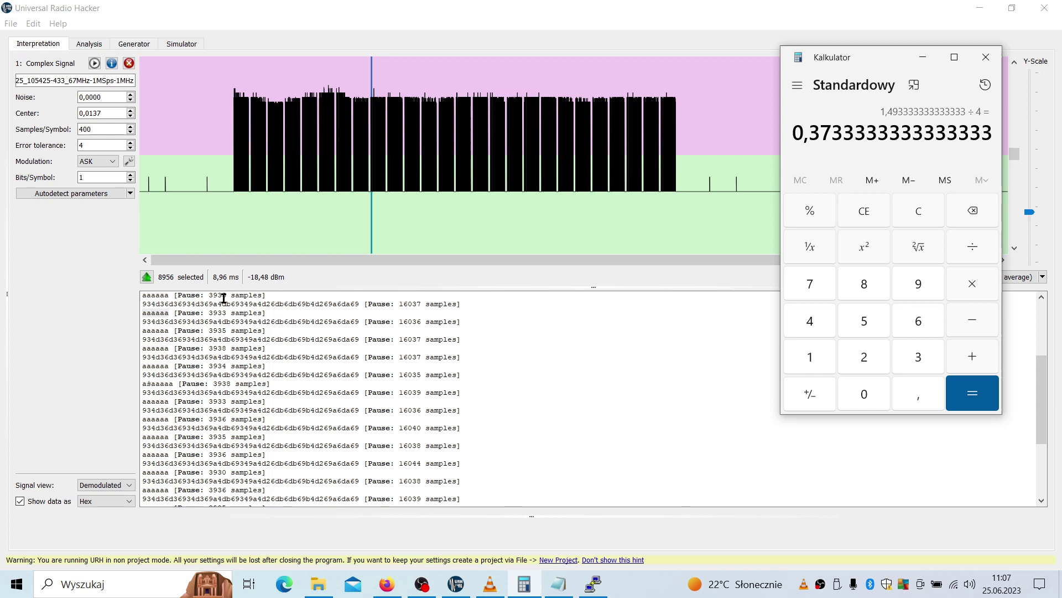
double_click(218, 296)
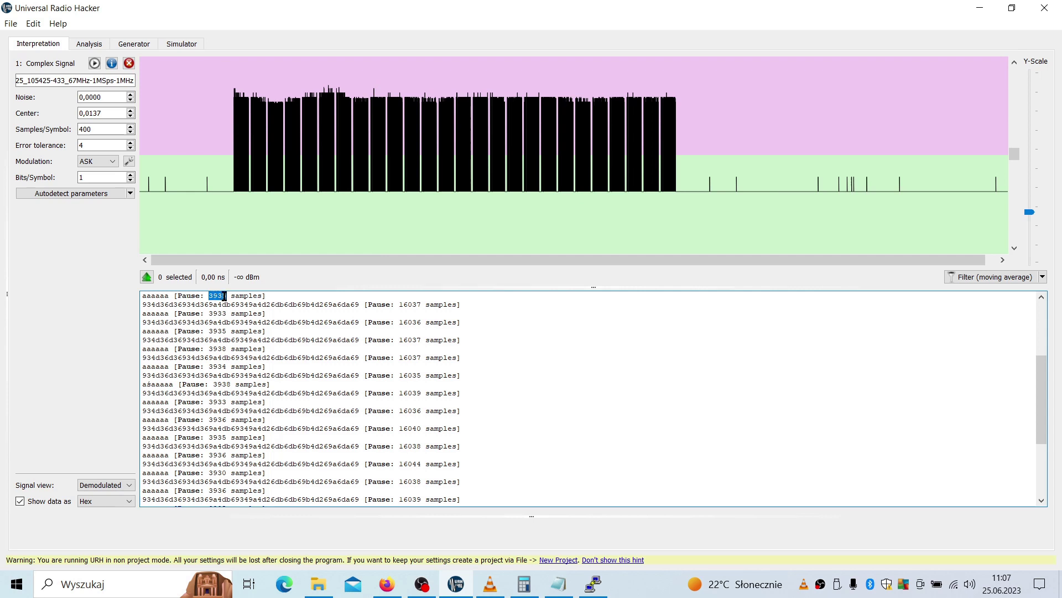
click(160, 297)
double_click(160, 297)
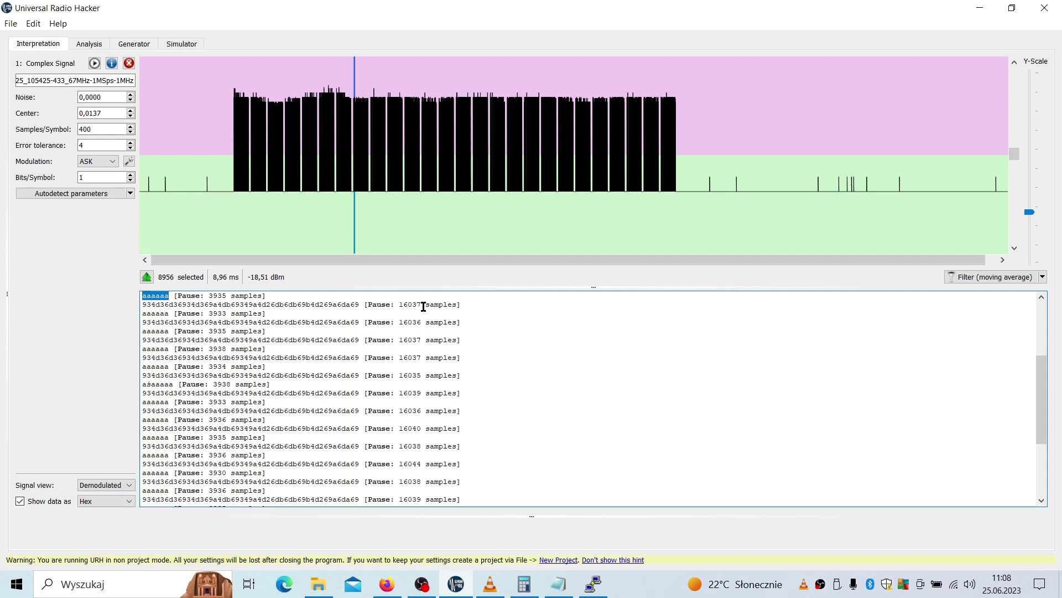
click(524, 584)
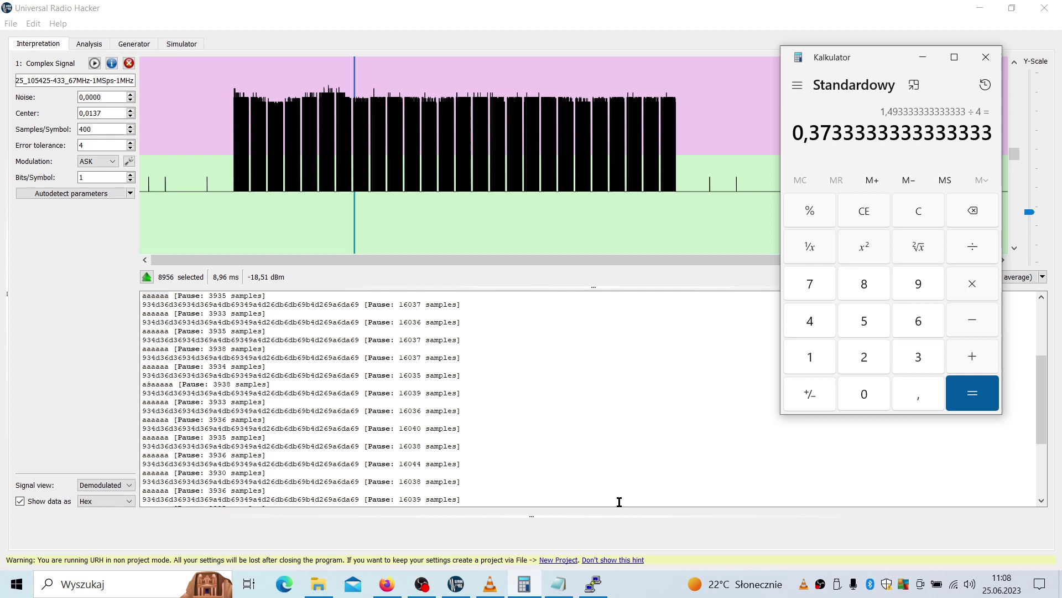
Step: In PuTTY, run help to review the addraw, showraw and playraw commands, then flush
click(596, 586)
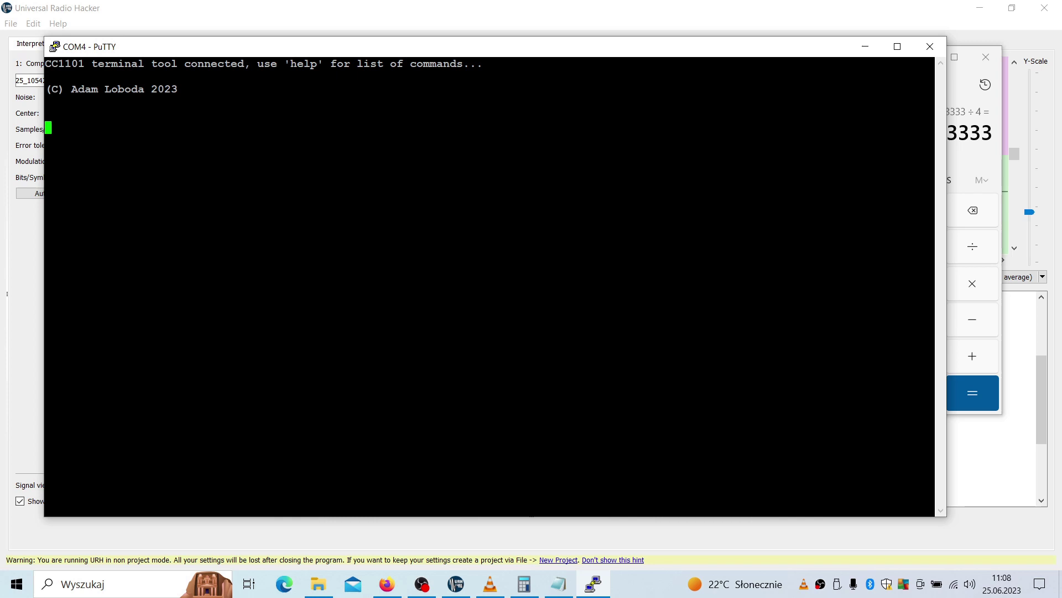
text(help)
key(Return)
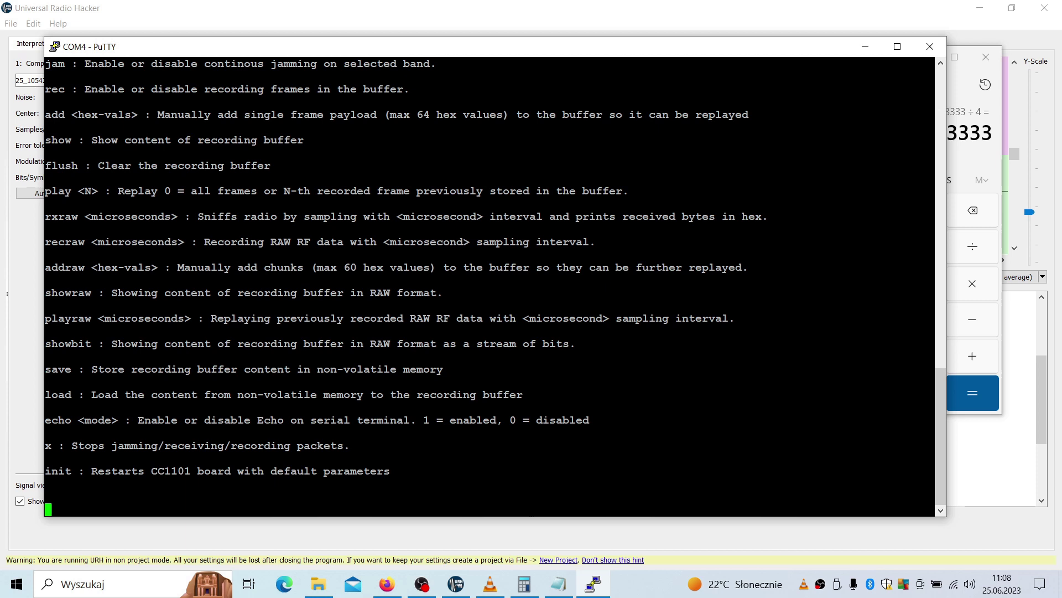
drag(44, 267, 57, 329)
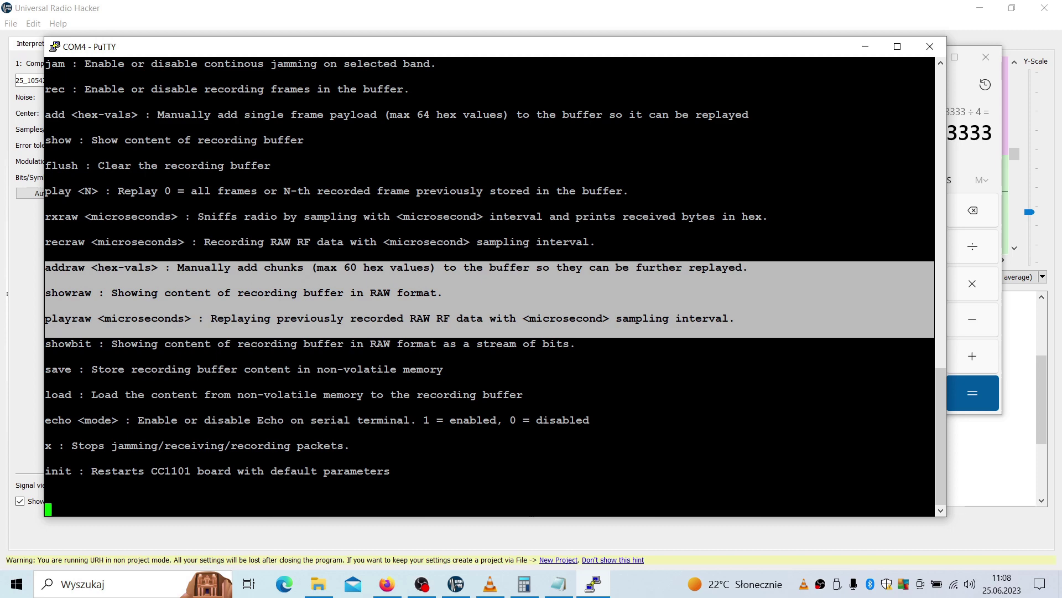
text(flush)
key(Return)
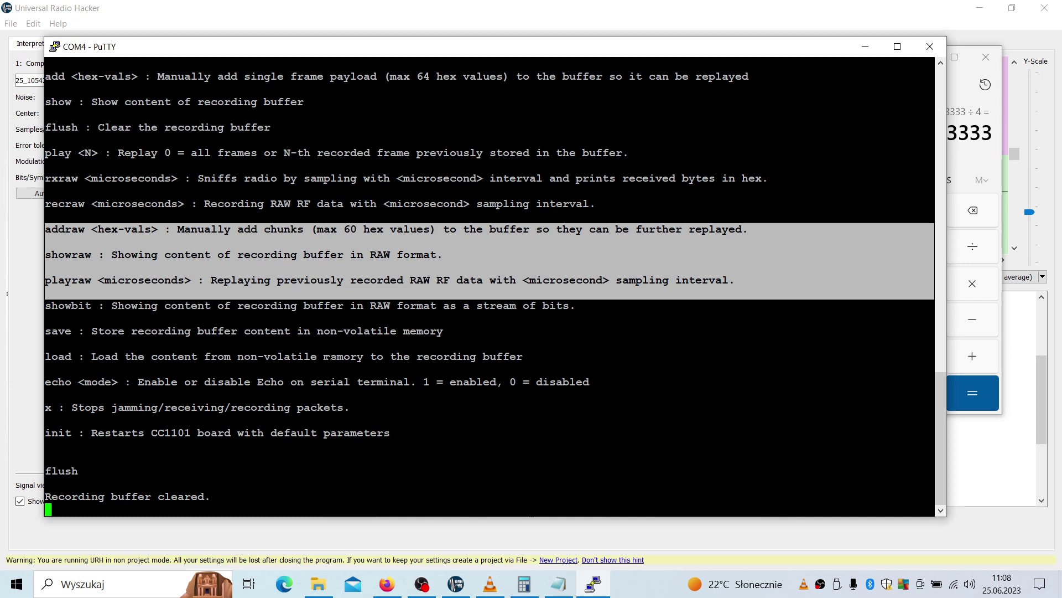
Step: Type addraw and paste the aaaaaa preamble copied from URH after it
text(addraw)
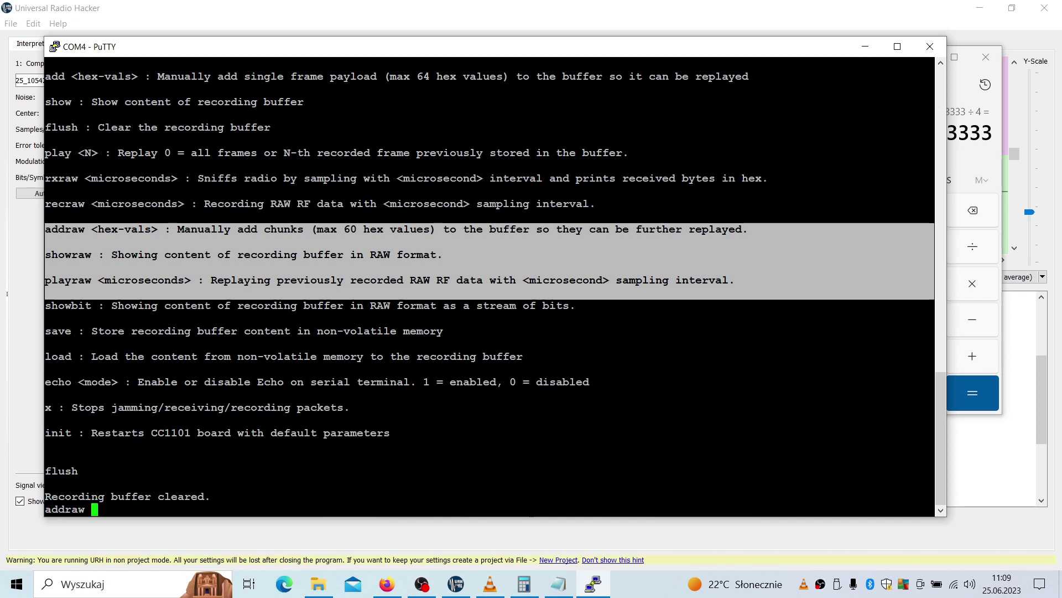
click(18, 339)
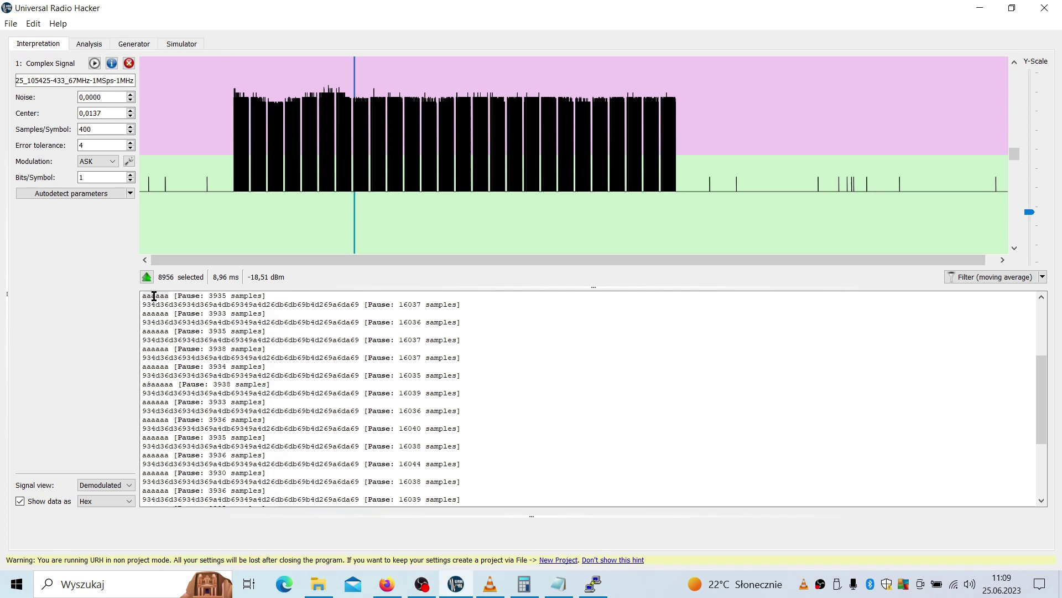
double_click(154, 296)
key(ctrl+c)
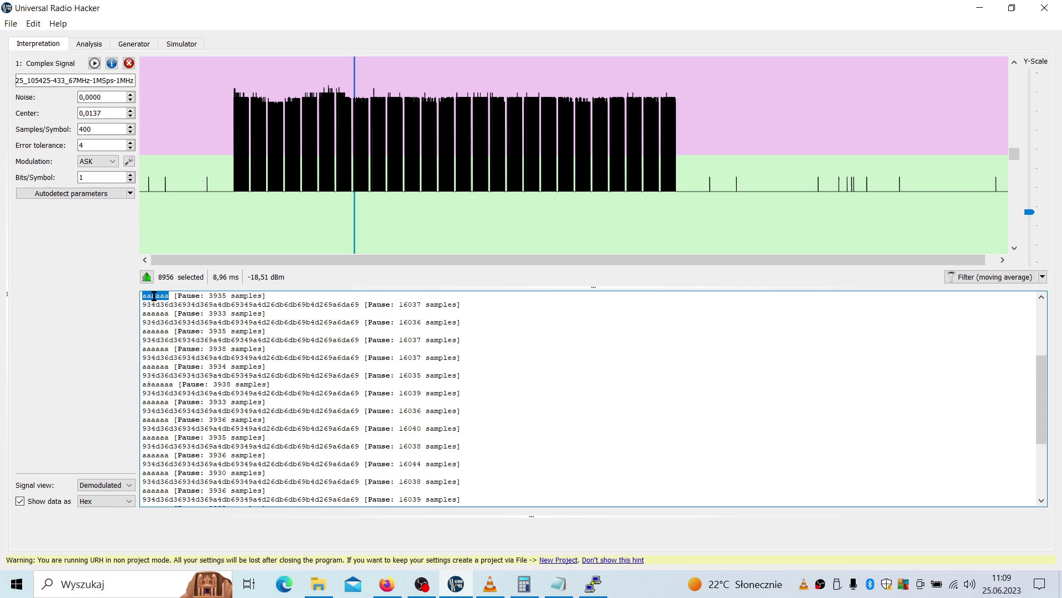
click(594, 588)
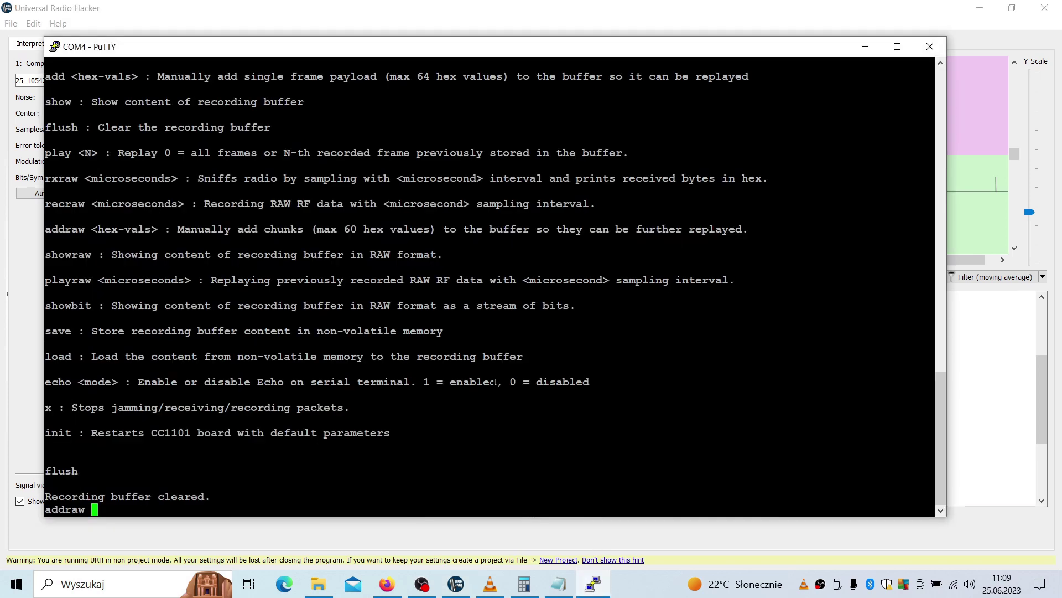
key(shift+Insert)
click(19, 394)
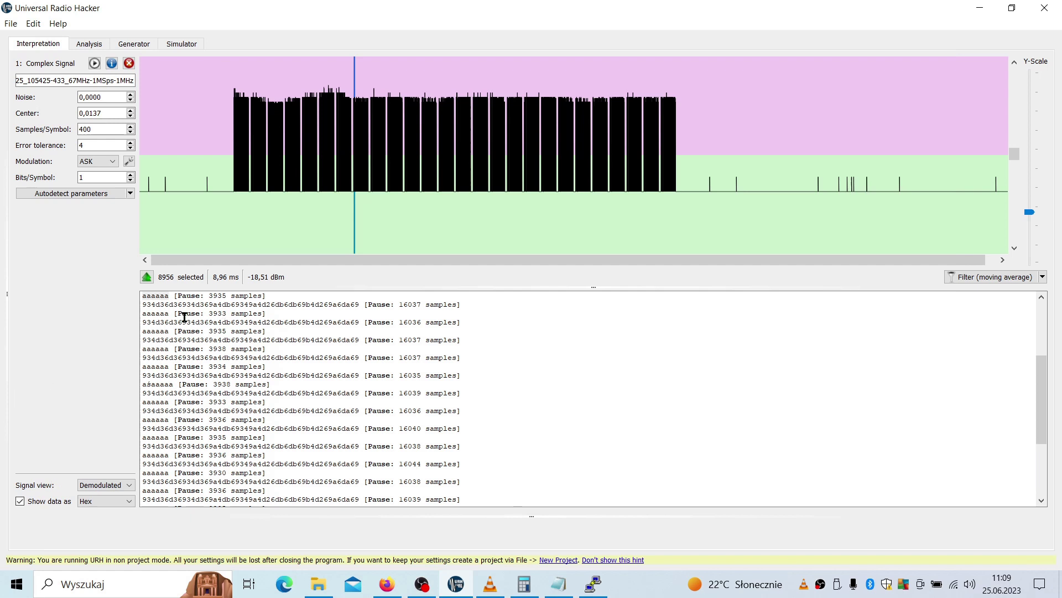
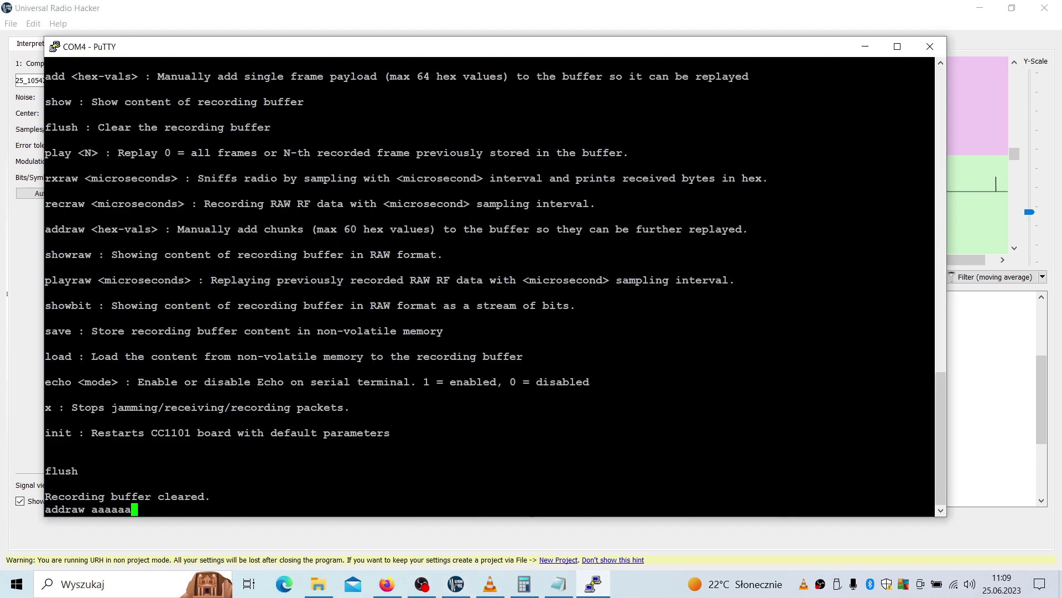
Step: Add the aaaaaa0000 preamble chunk with addraw and print the buffer with showraw
text(0000)
key(Return)
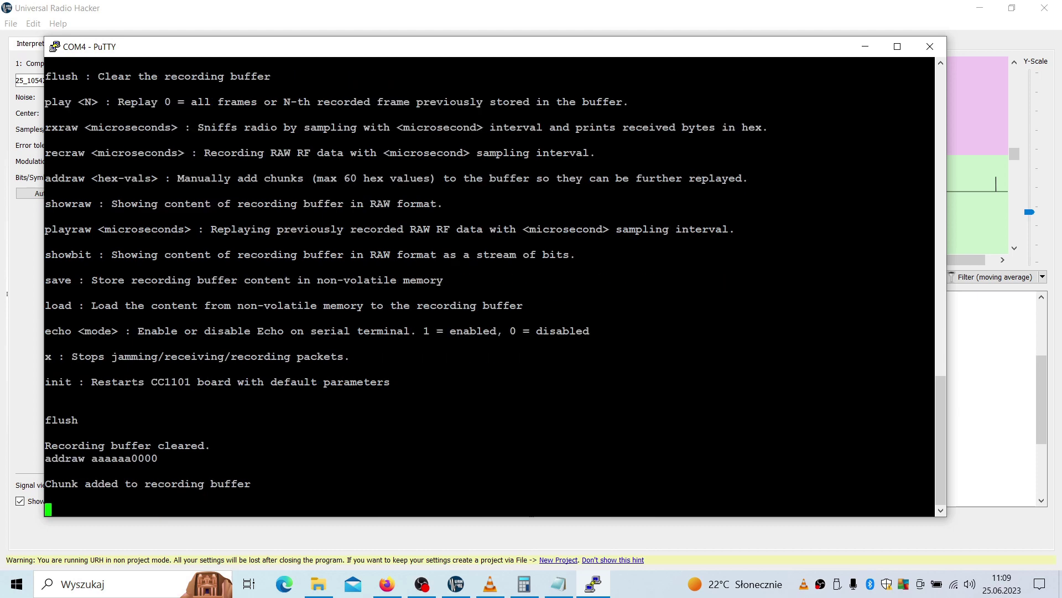
text(showraw)
key(Return)
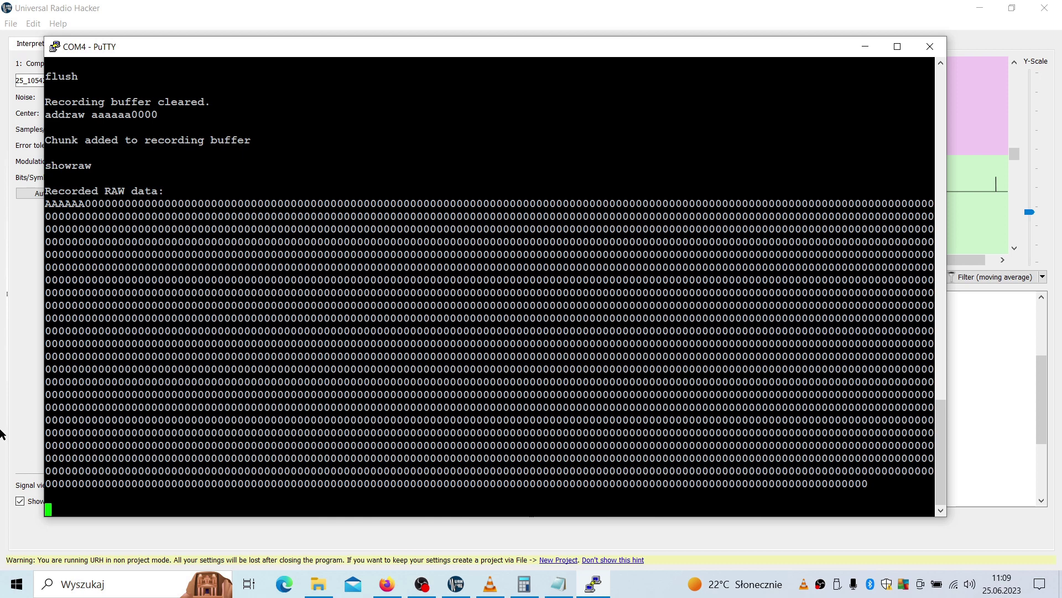
Step: Copy URH's first hex message, append it via addraw, and print the buffer with showraw
click(25, 433)
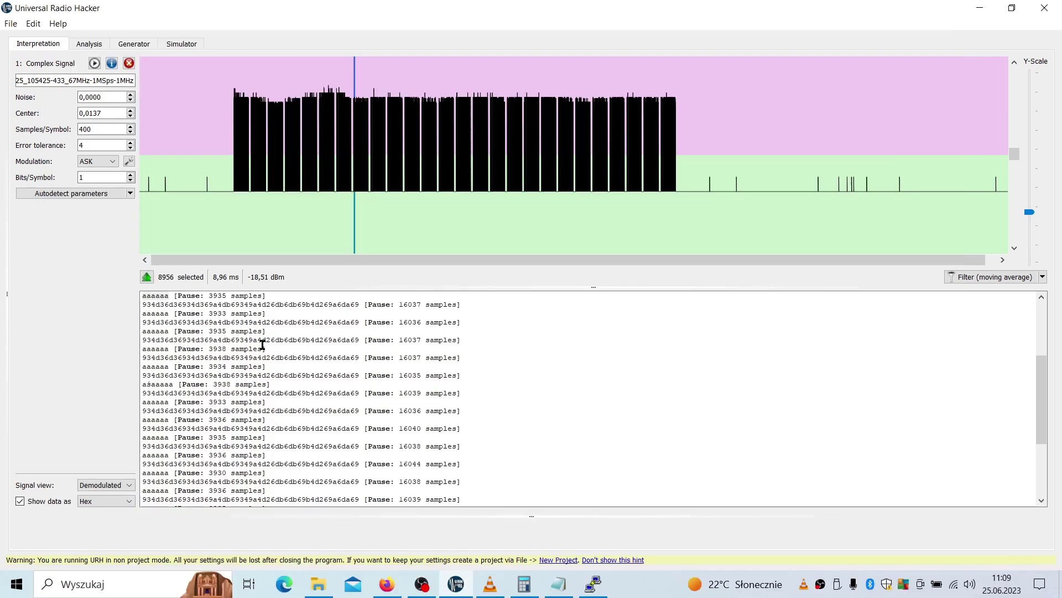
double_click(309, 304)
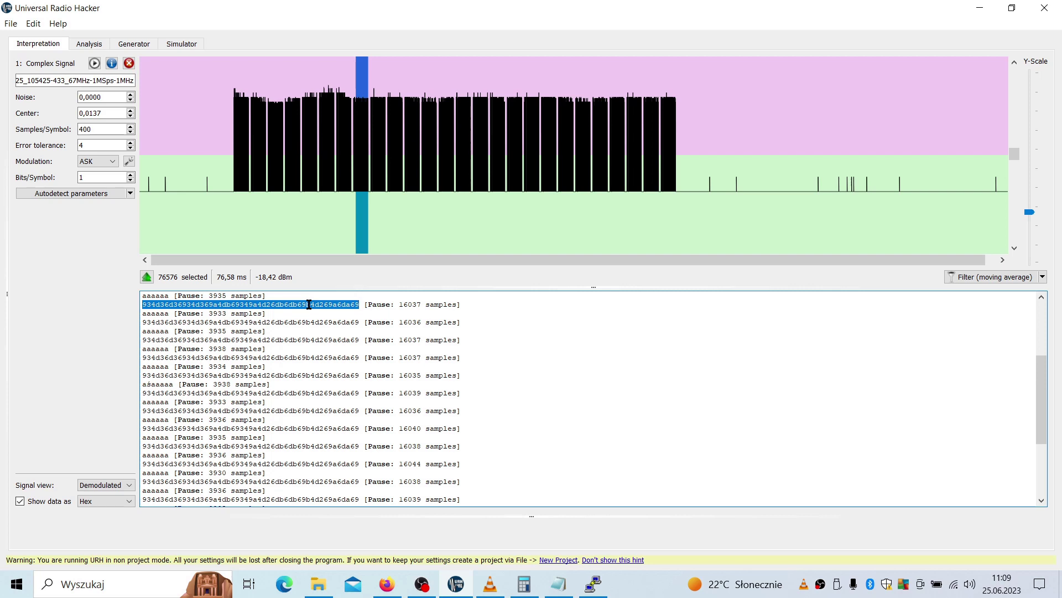
click(594, 584)
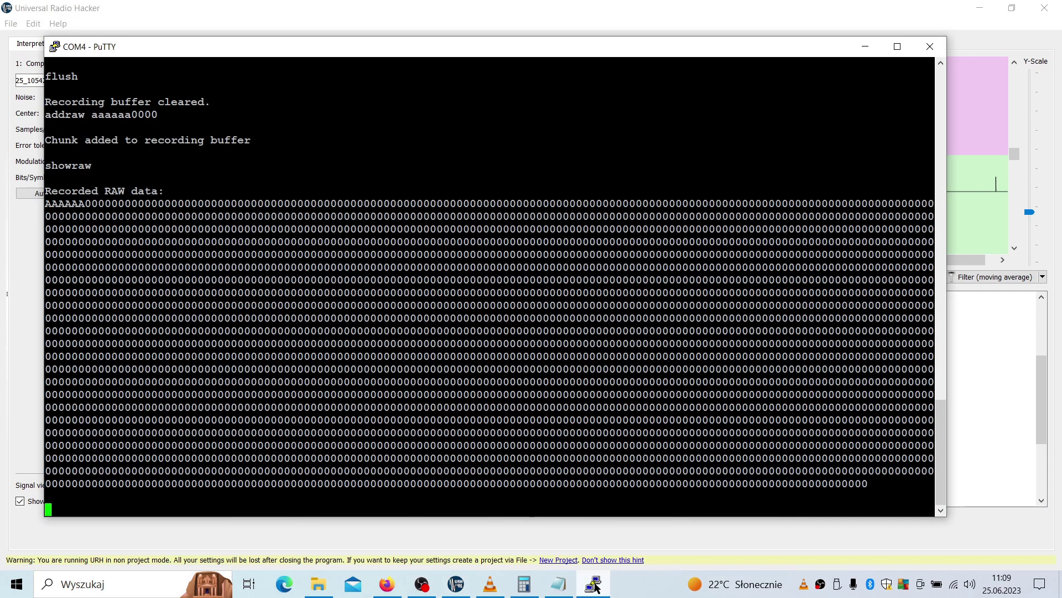
text(addraw)
right_click(514, 407)
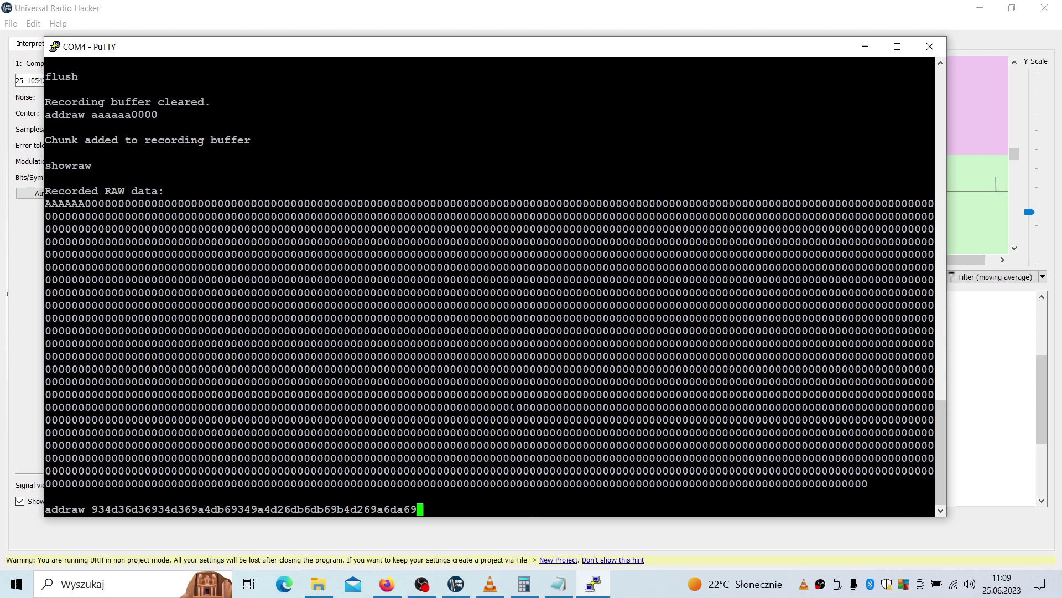
key(Return)
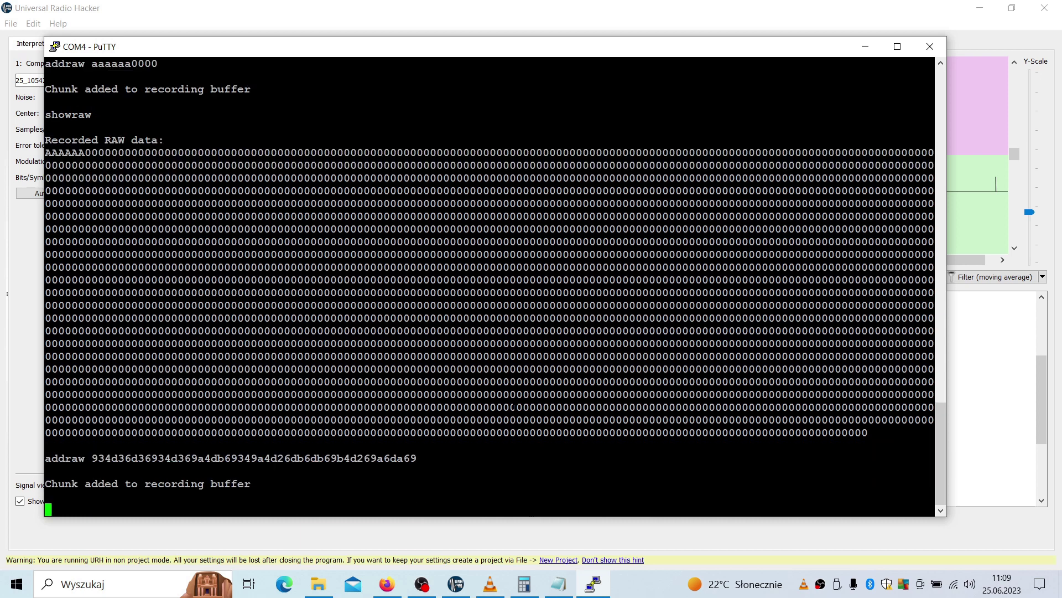
text(showraw)
key(Return)
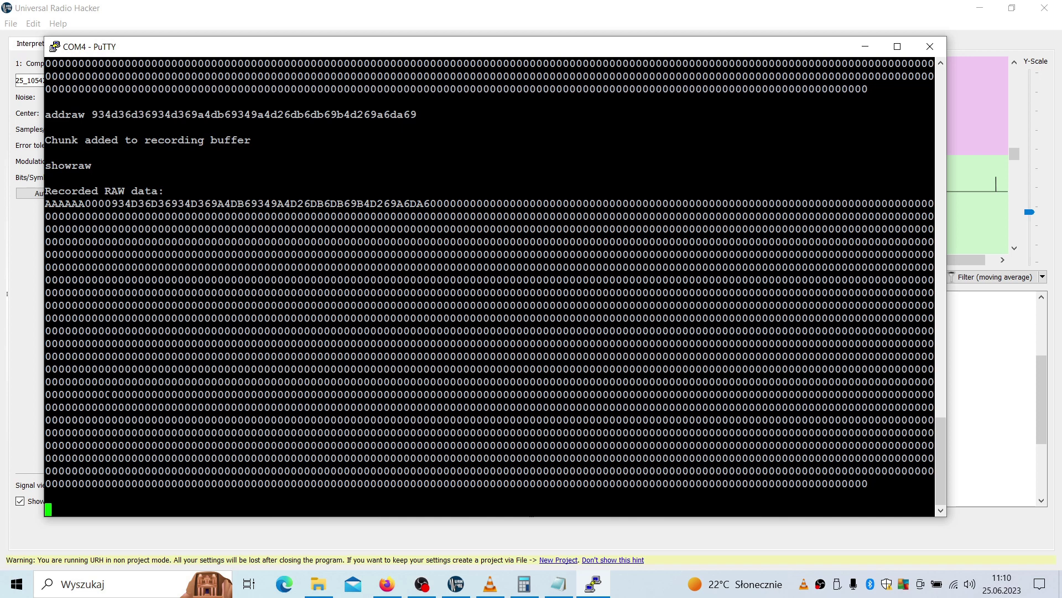
click(20, 440)
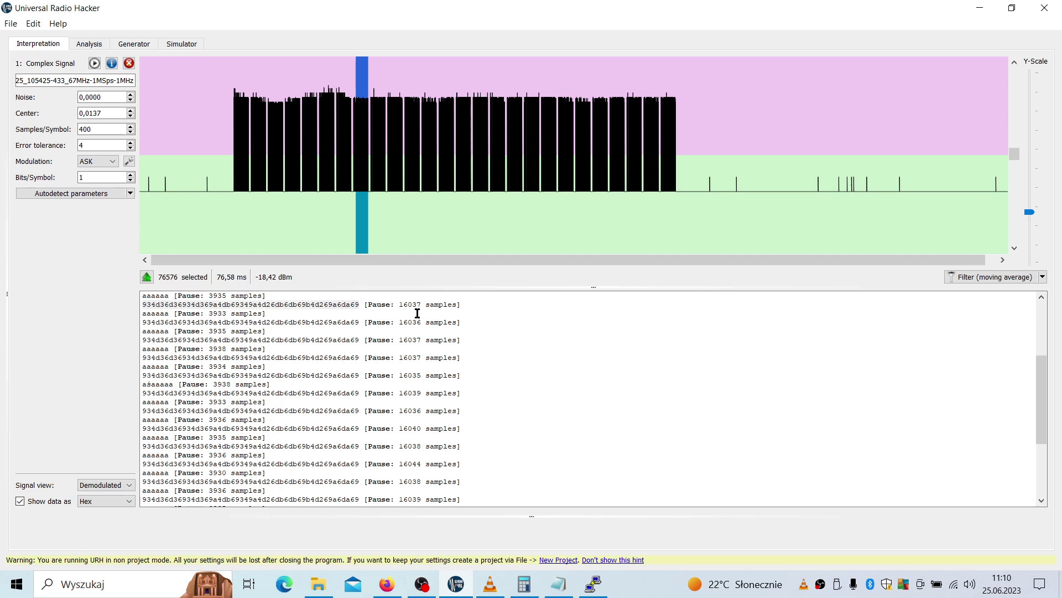
click(525, 583)
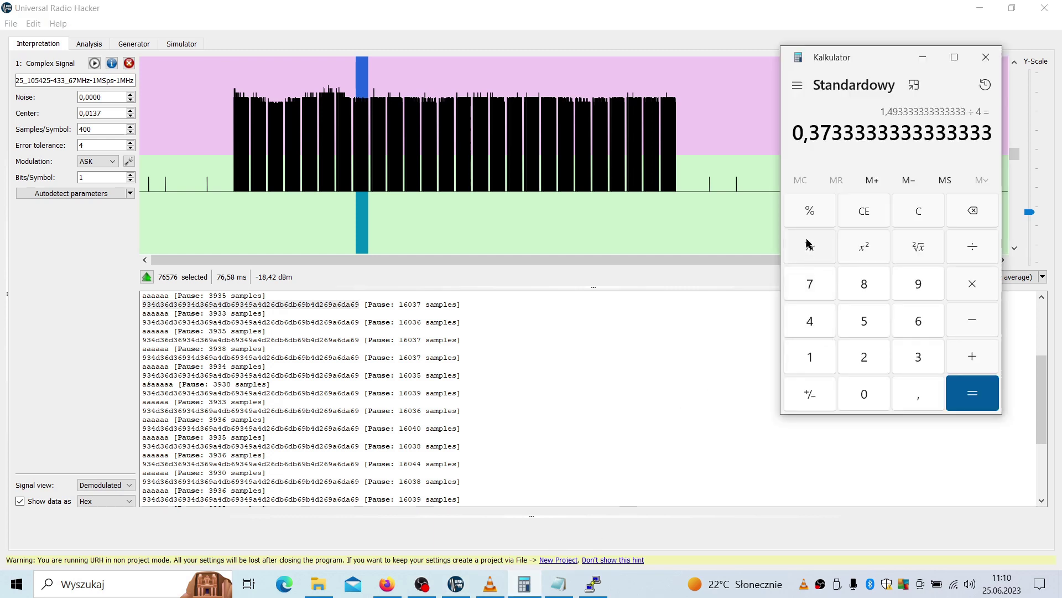
click(916, 215)
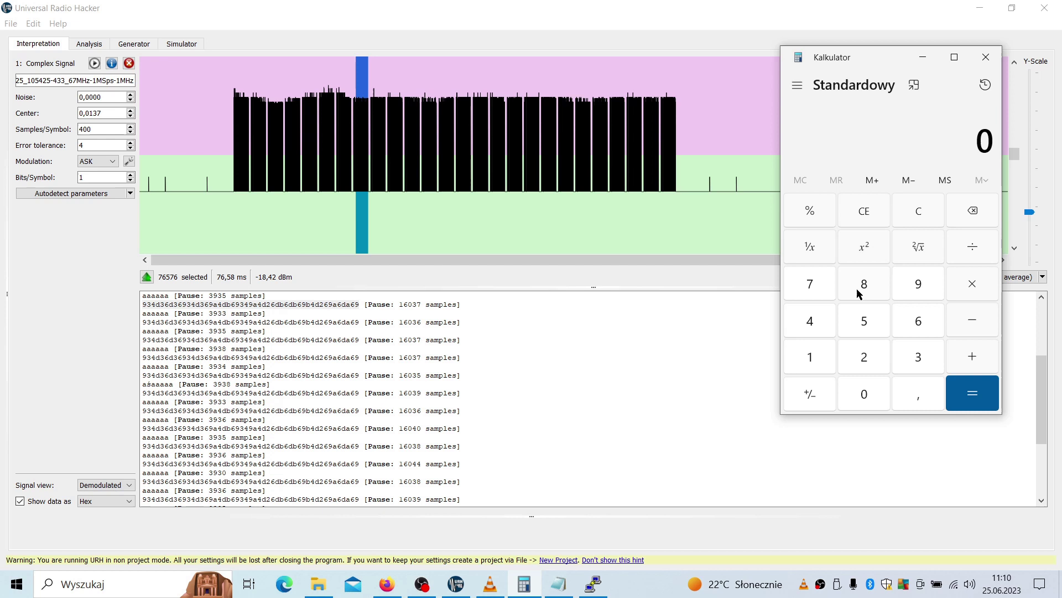
click(813, 363)
click(909, 321)
click(978, 247)
click(819, 290)
click(914, 325)
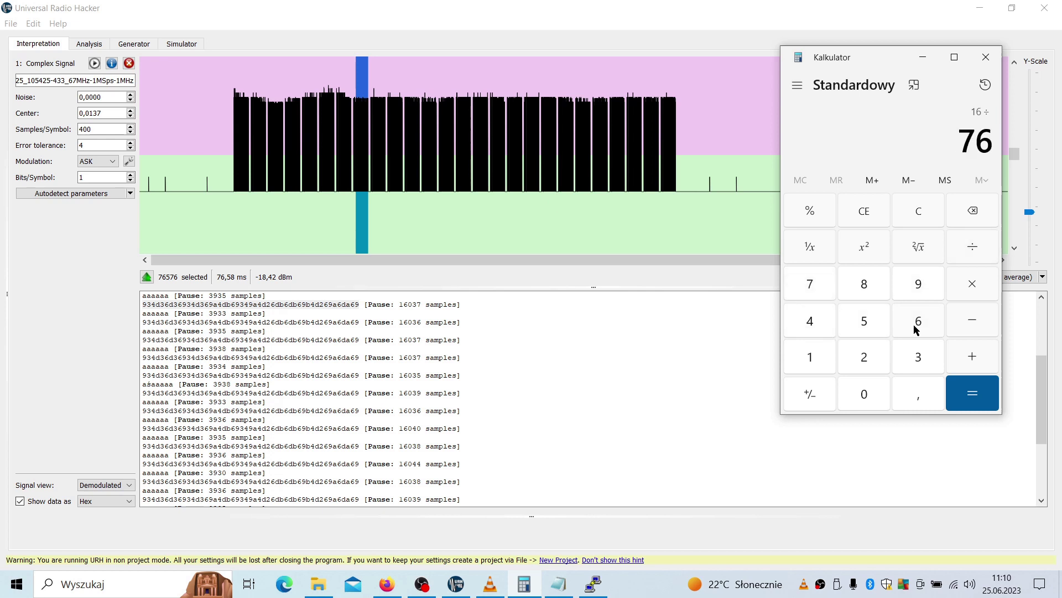
click(974, 383)
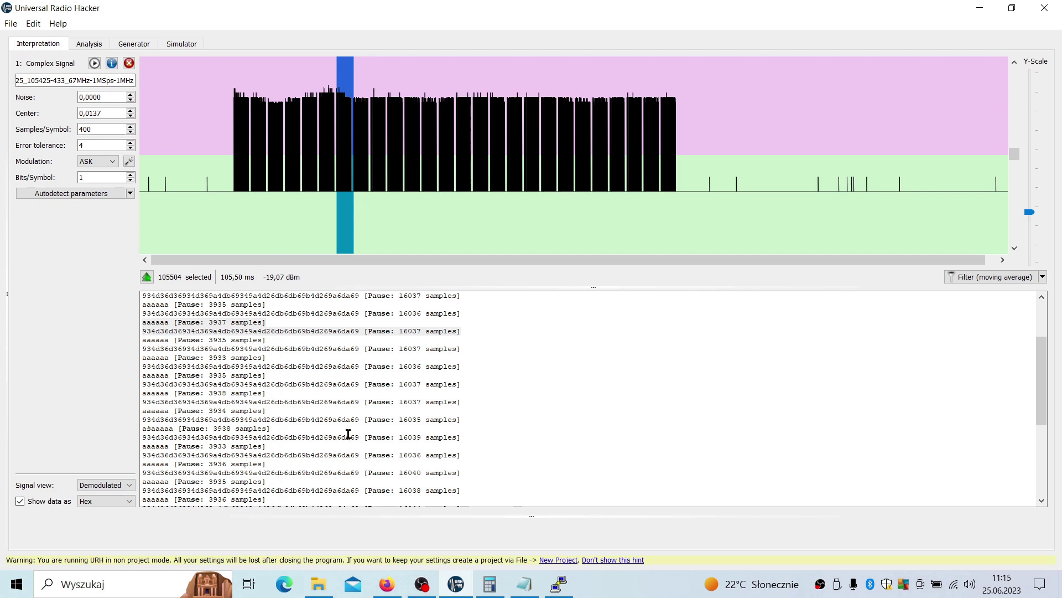
Step: Review the Notepad drafts against the URH hex message and the calculator result
click(524, 583)
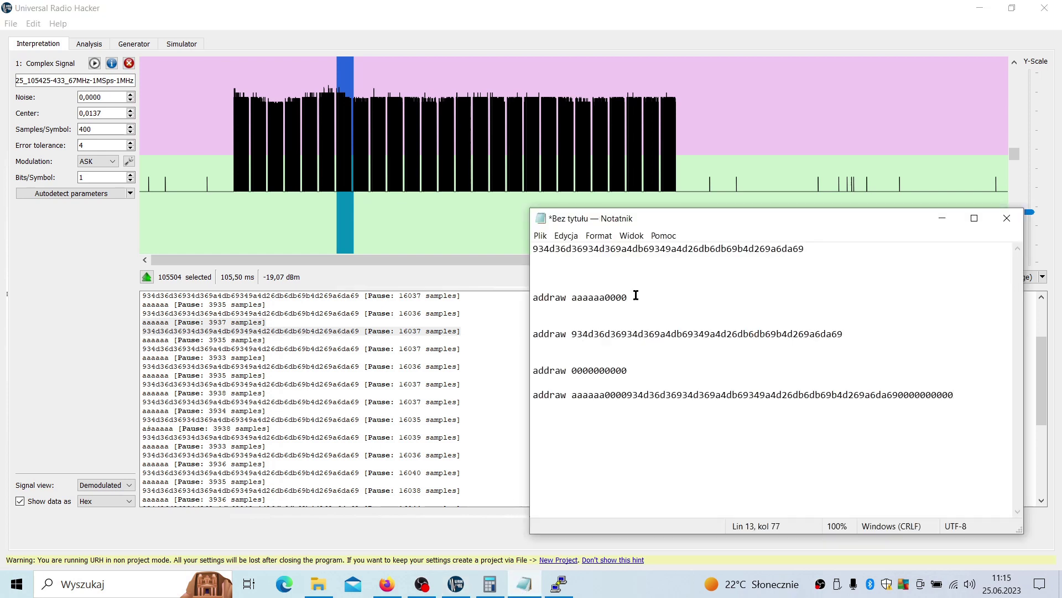
click(804, 251)
double_click(219, 330)
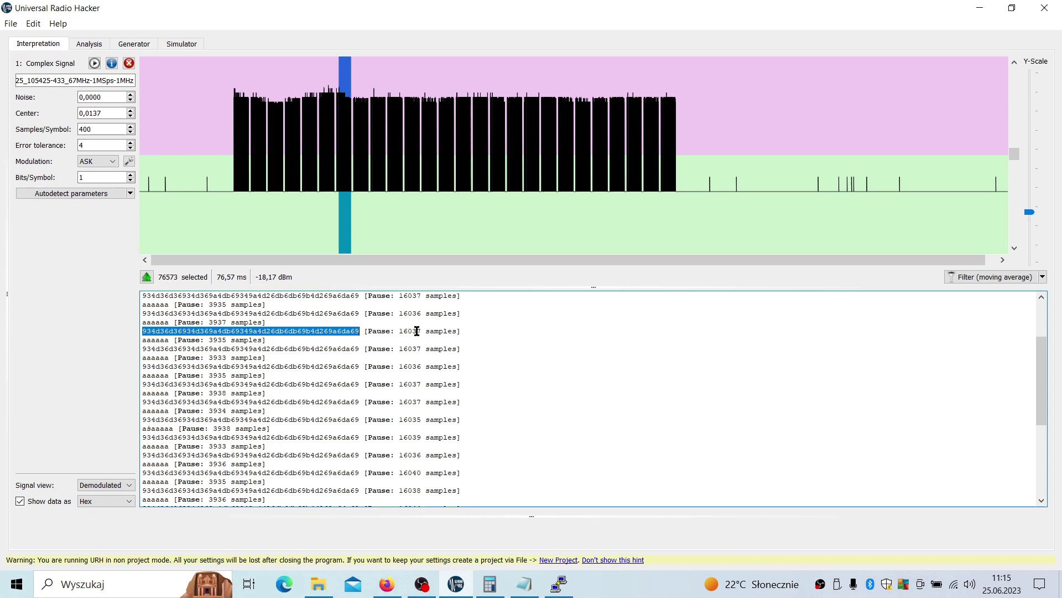
click(489, 584)
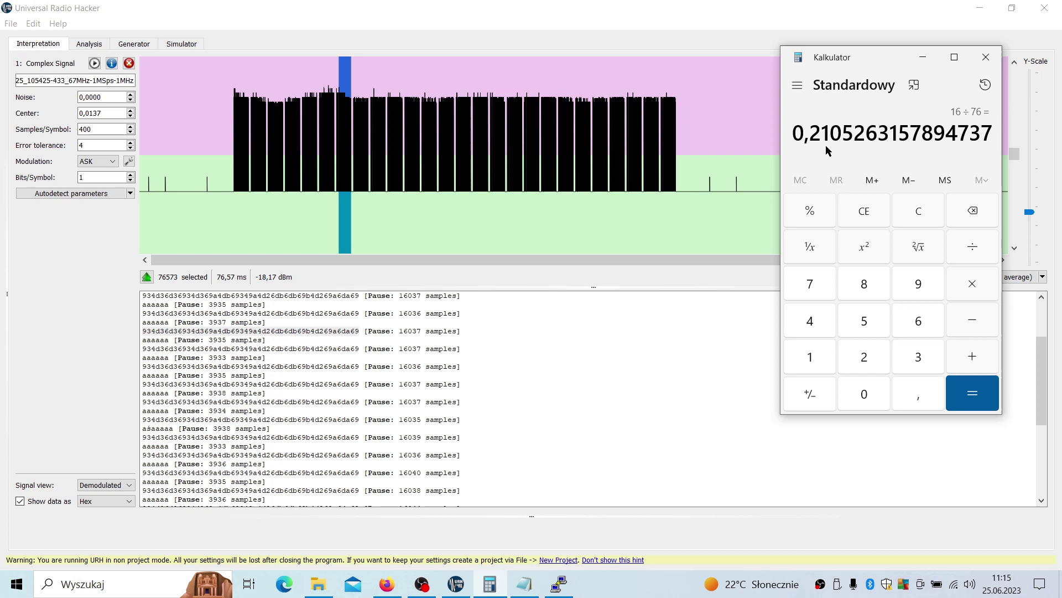
click(525, 586)
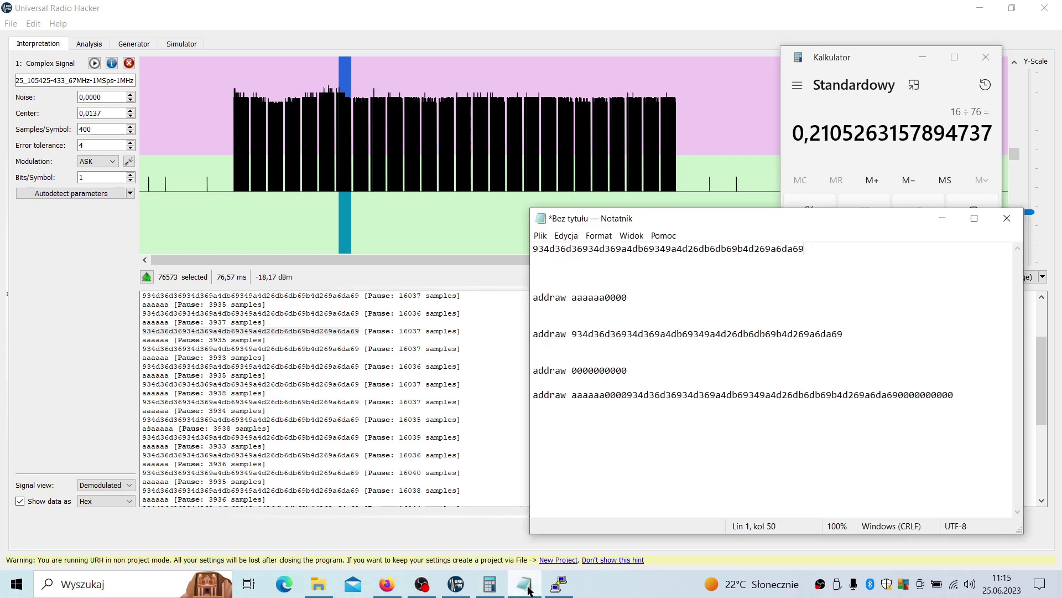
double_click(608, 369)
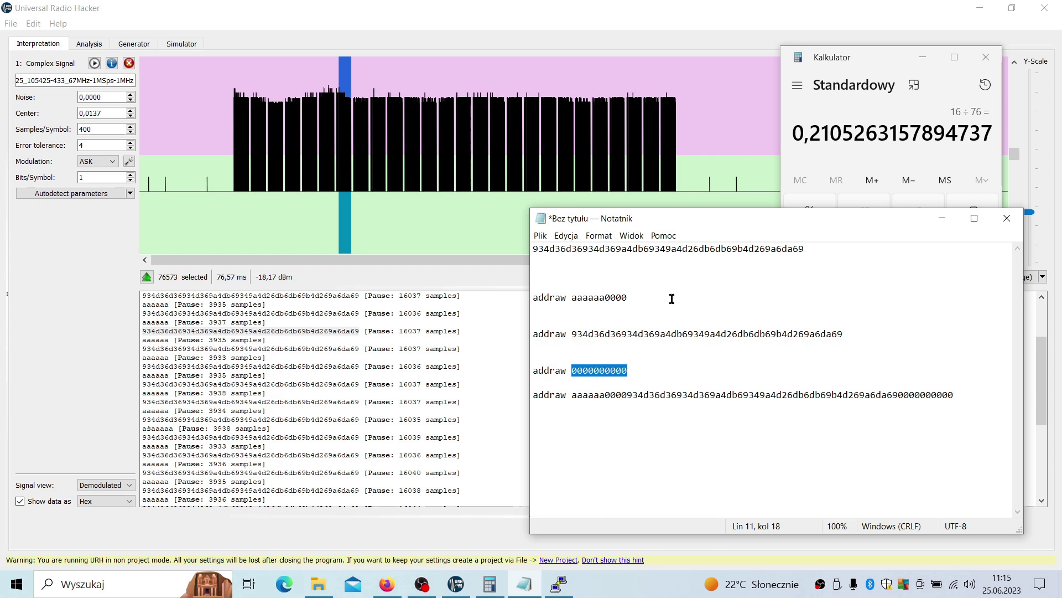
click(625, 371)
key(BackSpace)
key(BackSpace)
key(BackSpace)
key(BackSpace)
key(BackSpace)
key(BackSpace)
key(BackSpace)
key(BackSpace)
key(BackSpace)
key(BackSpace)
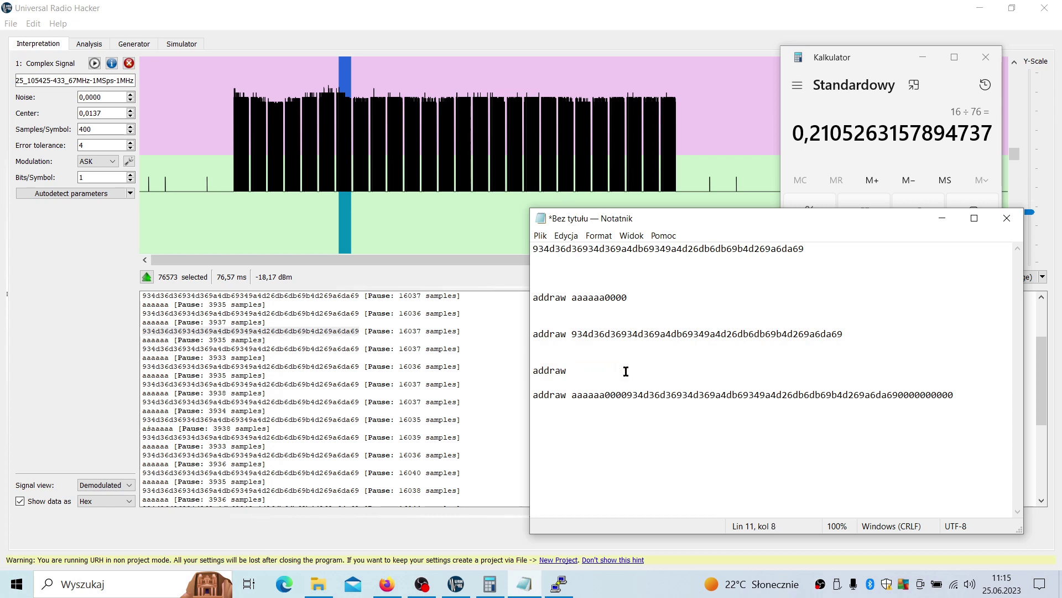
text(0000000000)
drag(532, 396, 965, 419)
key(ctrl+c)
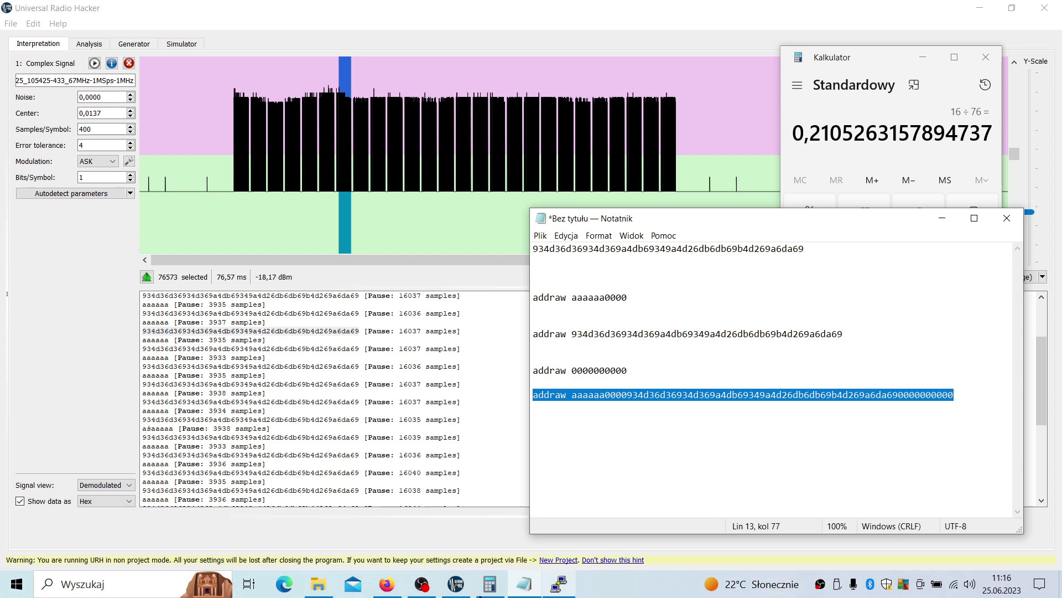
click(557, 585)
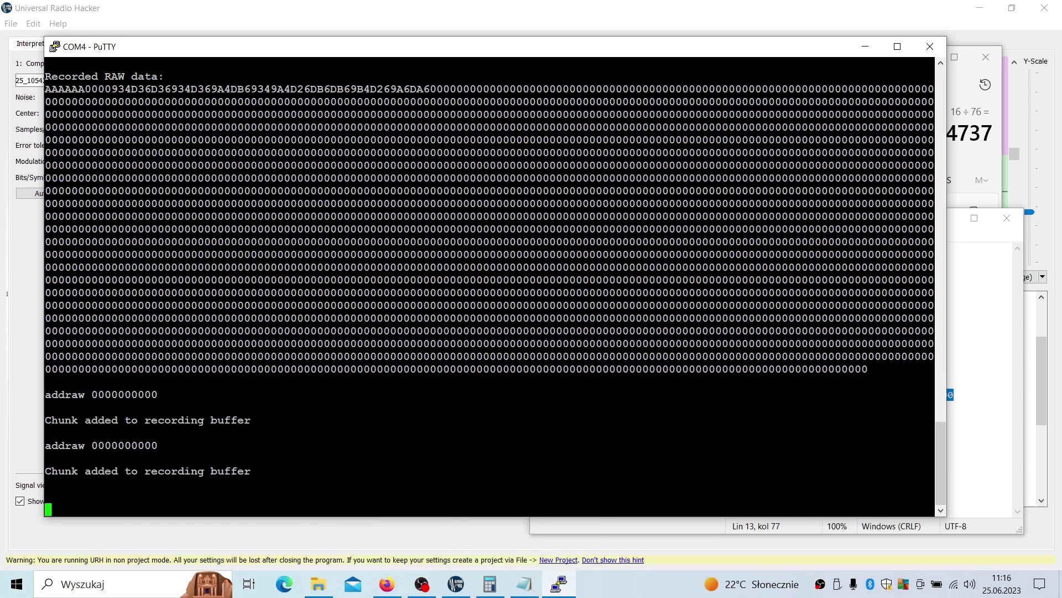
Step: Add seven copies of the combined addraw chunk, then print the buffer with showraw
key(shift+Insert)
key(Return)
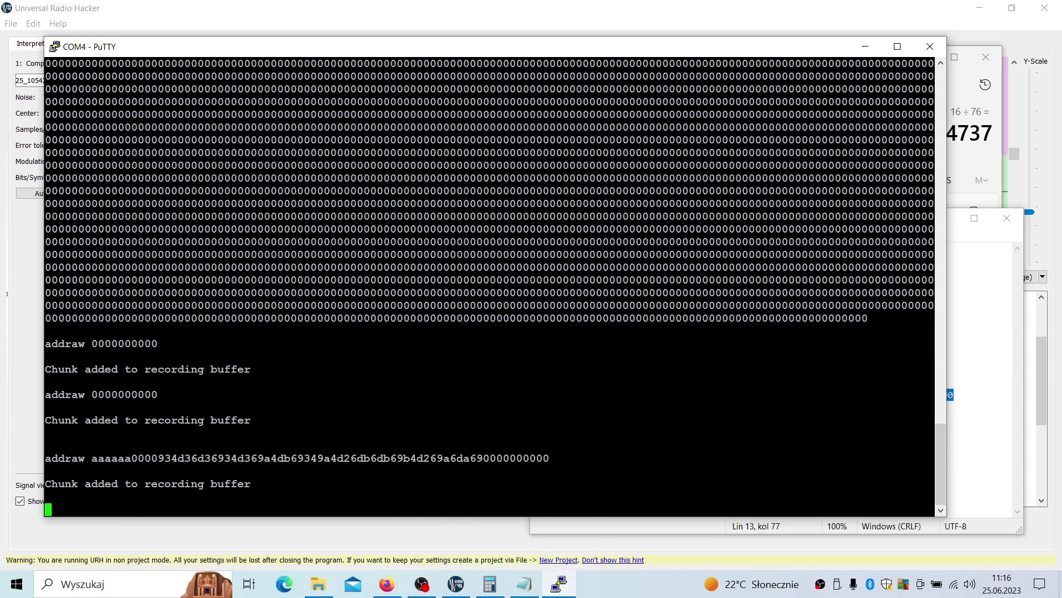
key(shift+Insert)
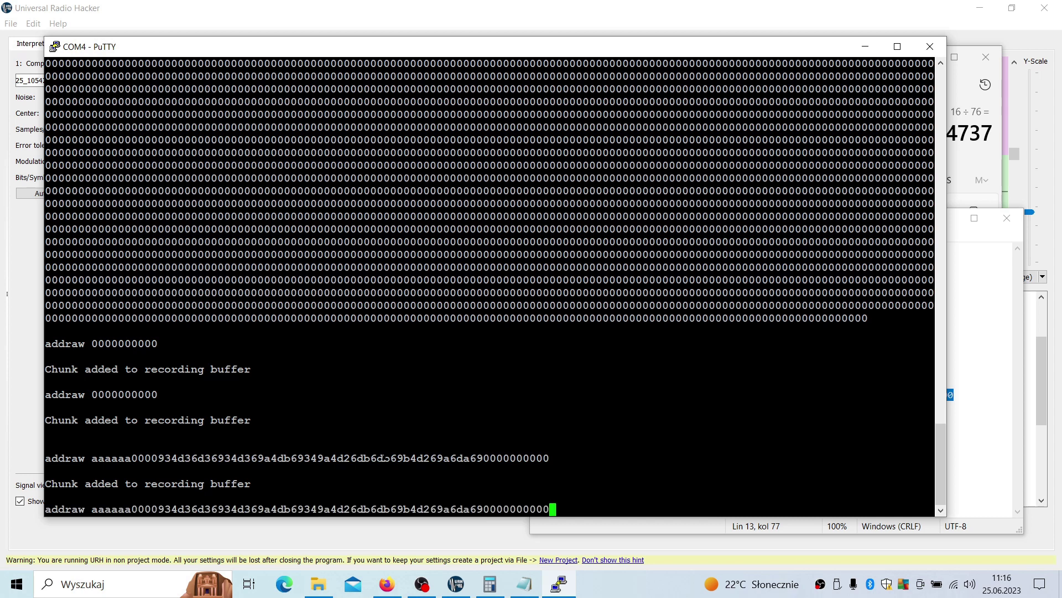
key(Return)
key(shift+Insert)
key(Return)
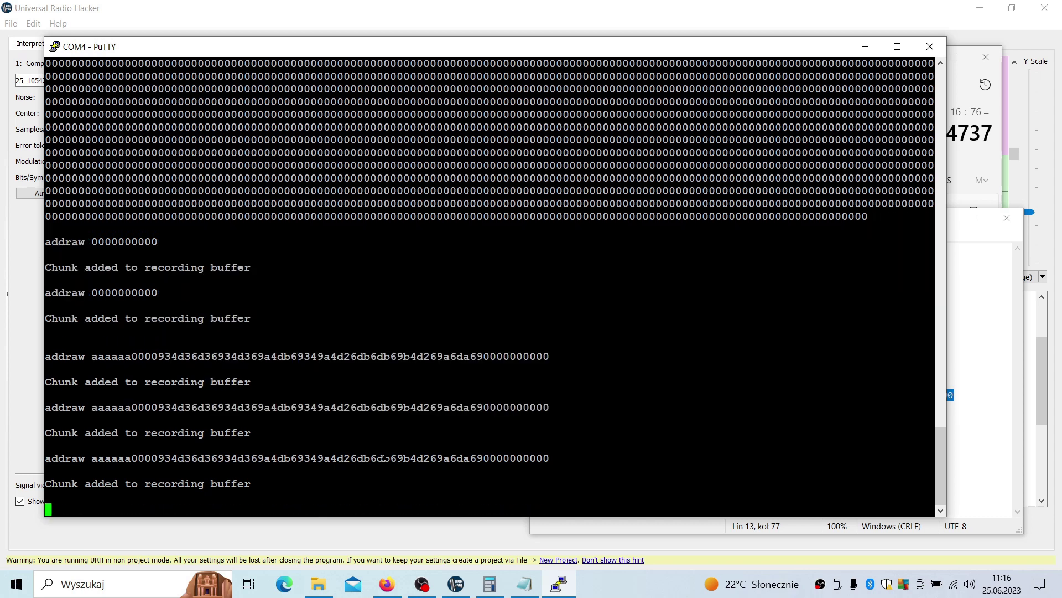
key(shift+Insert)
key(Return)
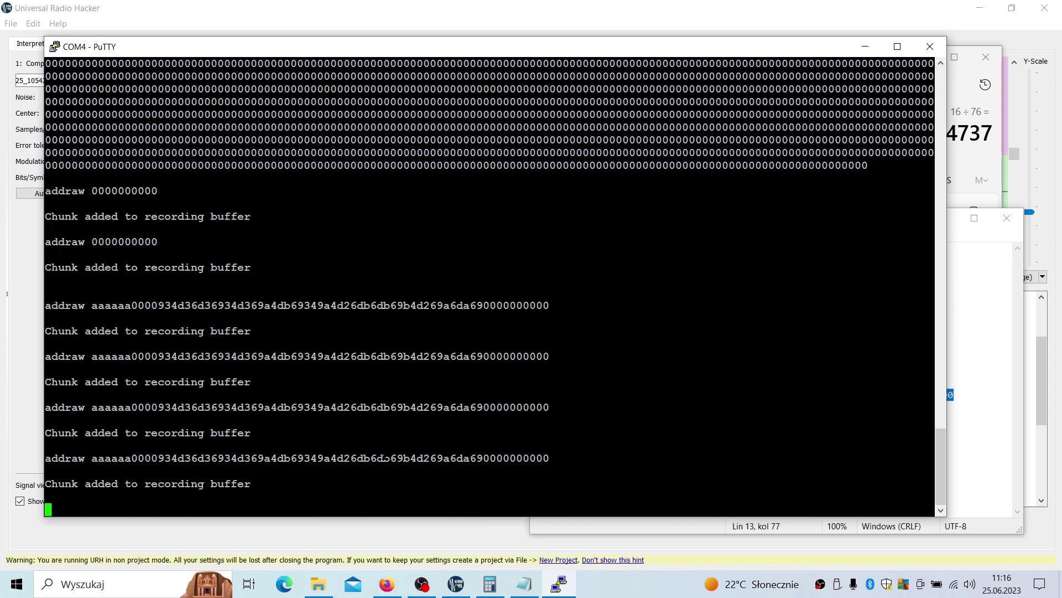
key(shift+Insert)
key(Return)
key(shift+Insert)
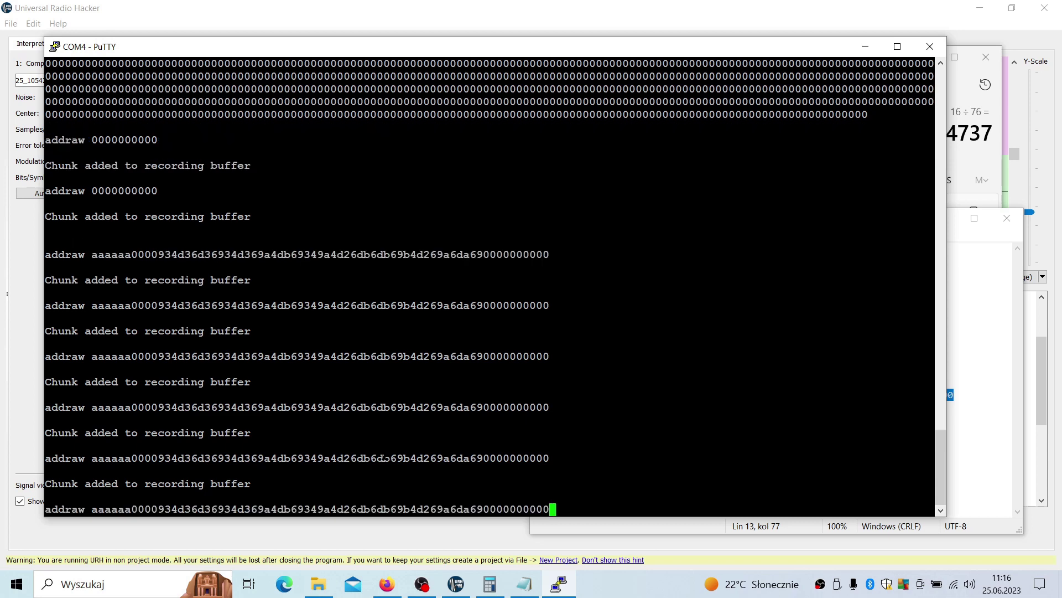
key(Return)
key(shift+Insert)
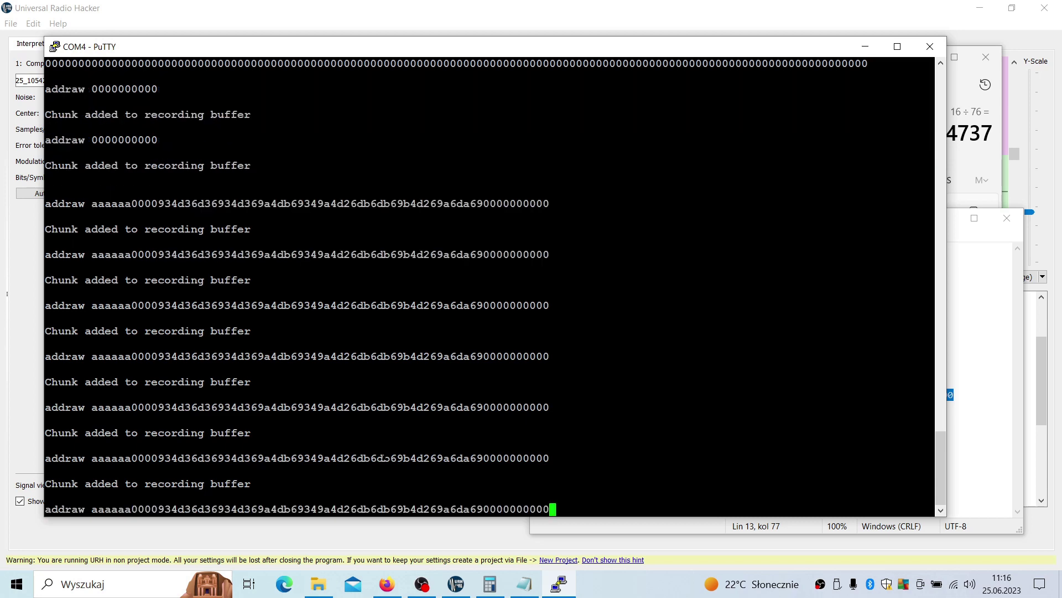
key(Return)
text(show)
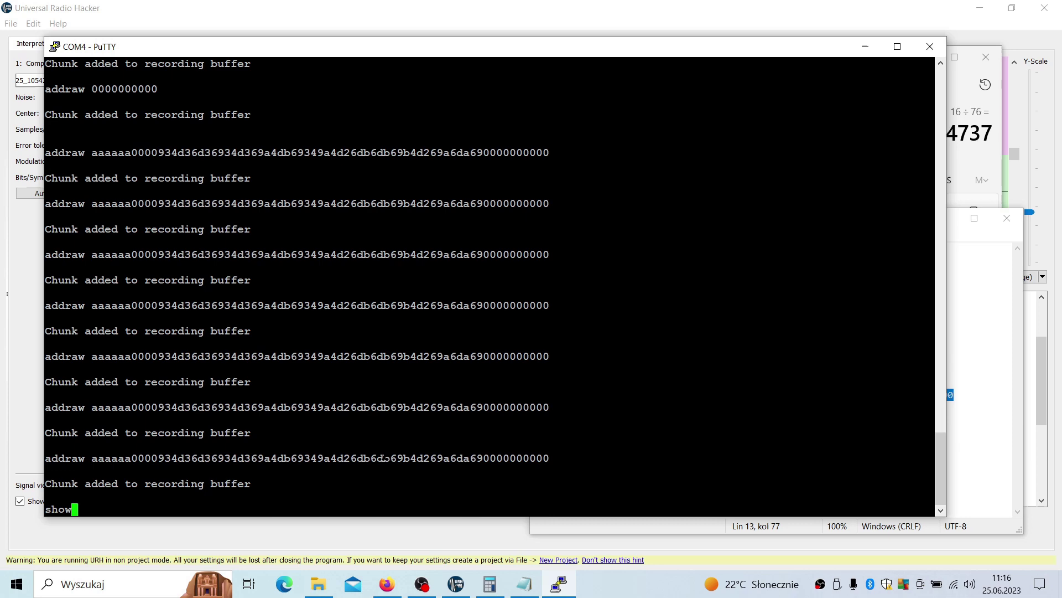
text(raw)
key(Return)
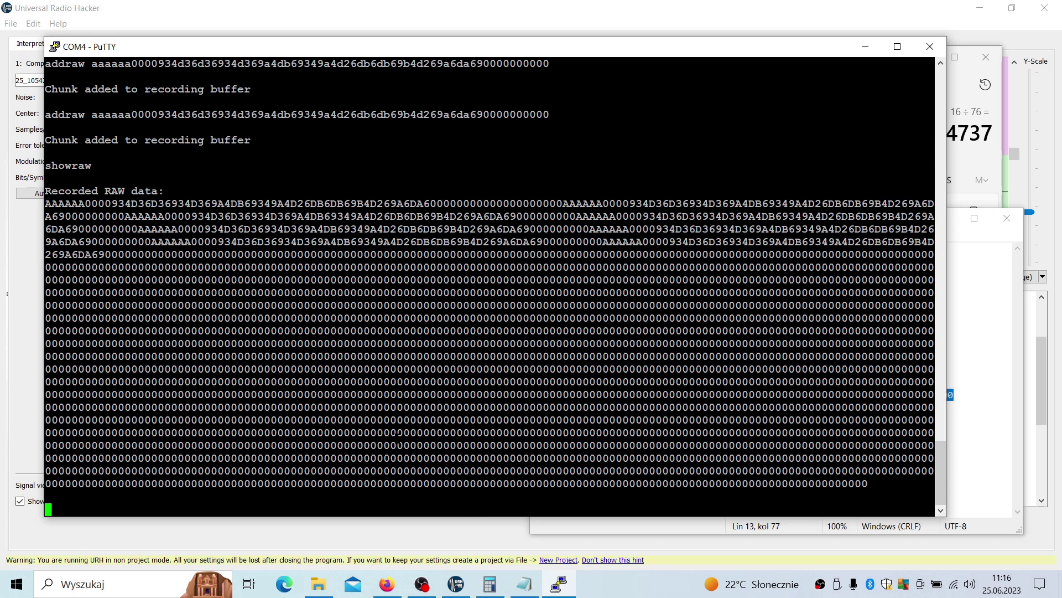
Step: Add five more copies of the combined chunk and check the repeated pattern with showraw
right_click(398, 434)
key(Return)
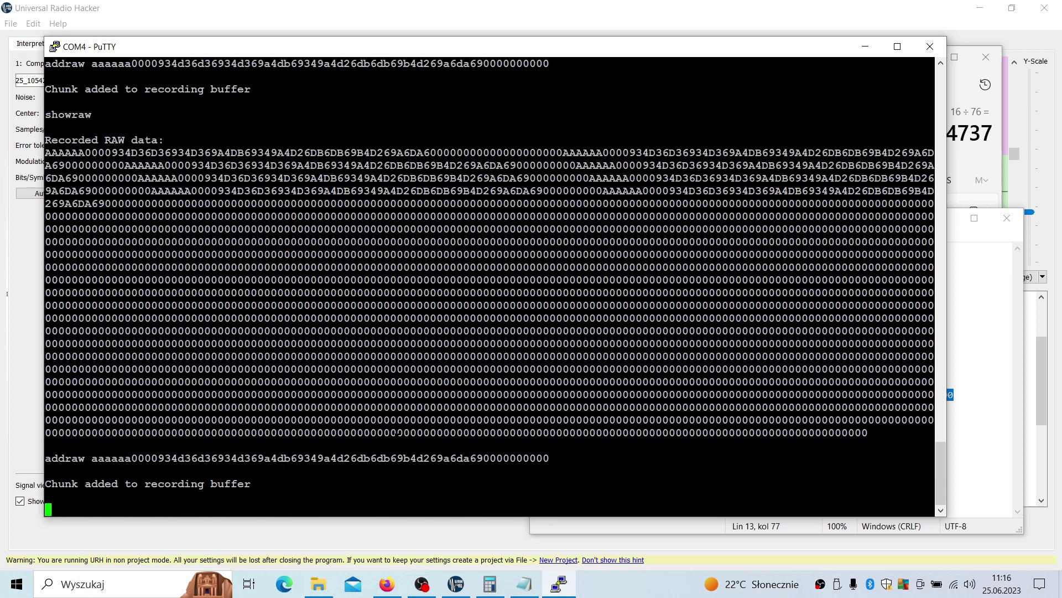
right_click(398, 434)
key(Return)
key(shift+Insert)
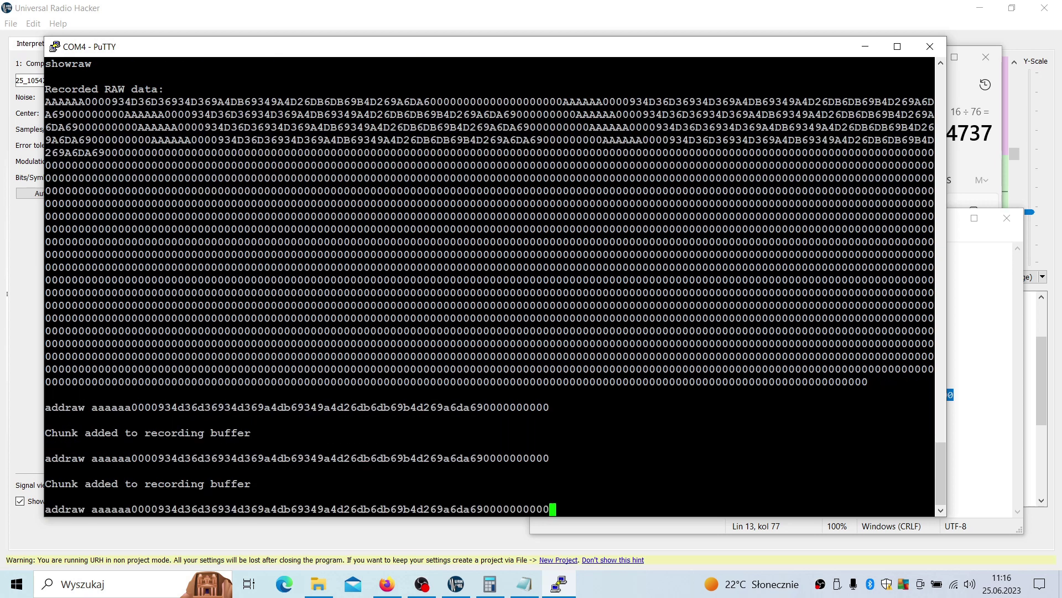
key(Return)
key(shift+Insert)
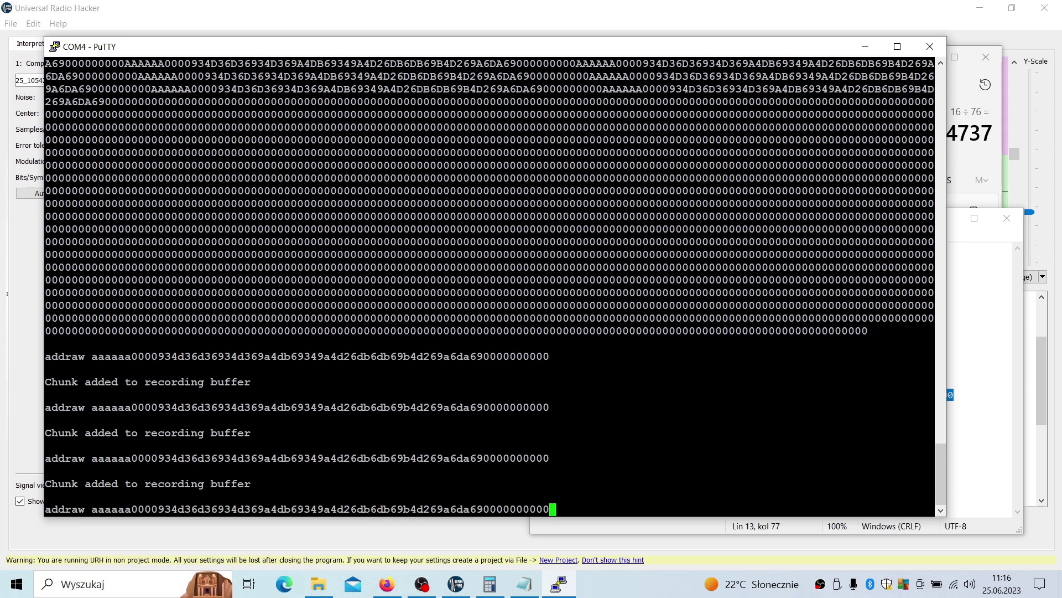
key(Return)
key(shift+Insert)
key(Return)
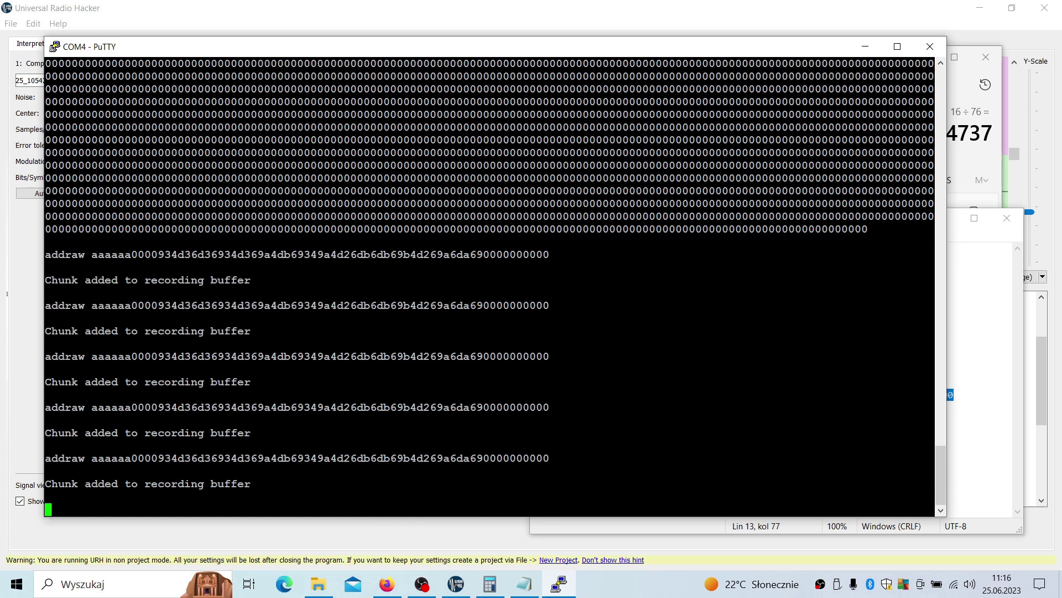
text(showraw)
key(Return)
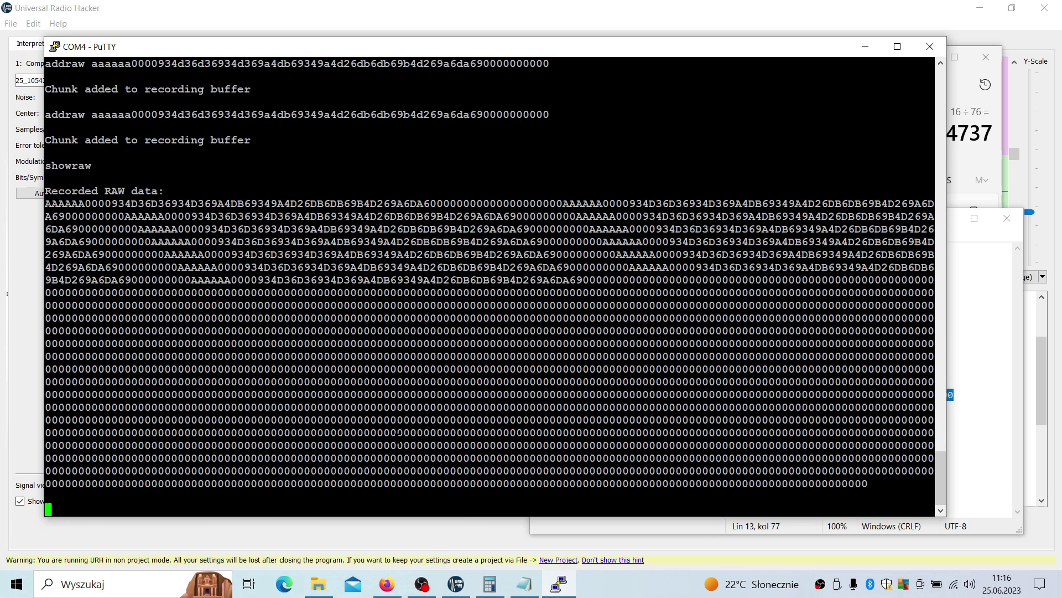
Step: Compare against the decoded signal in URH, then type save at the COM4 prompt
click(12, 401)
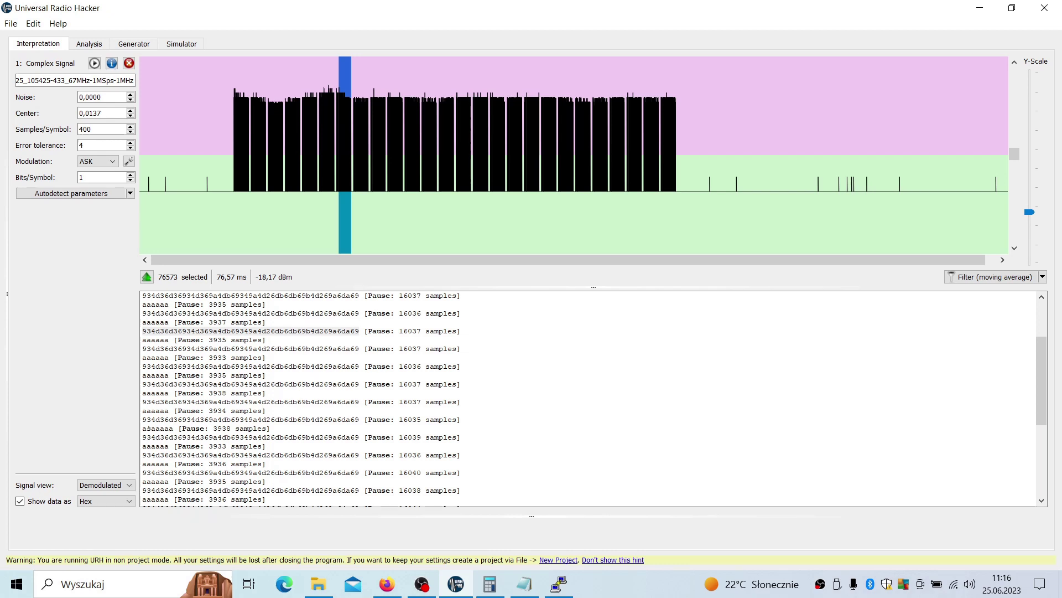
click(559, 584)
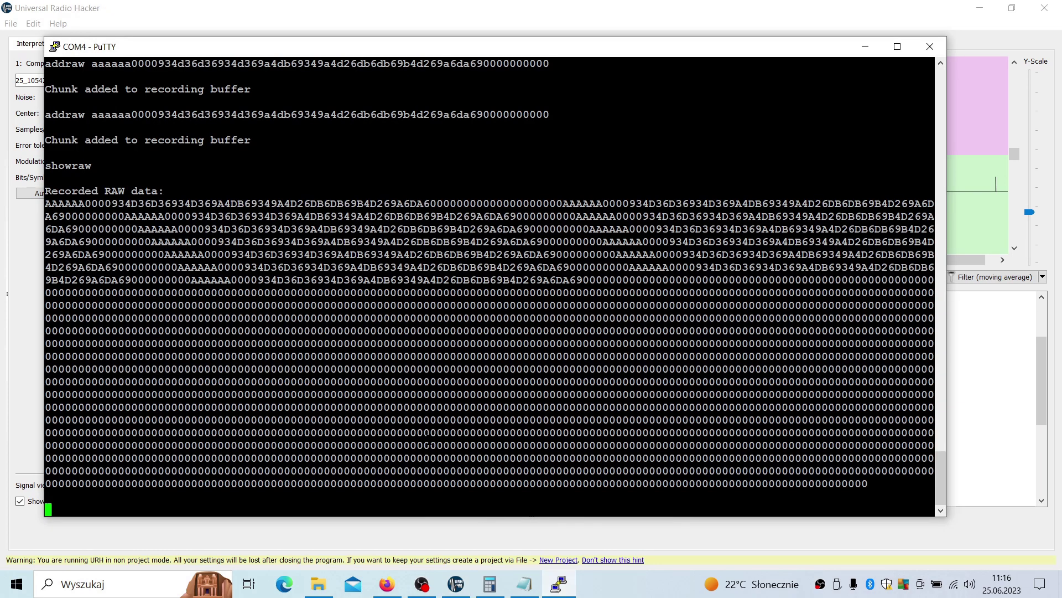
text(save)
Step: Save the buffer to non-volatile memory, flush it, and confirm showraw shows it empty
key(Return)
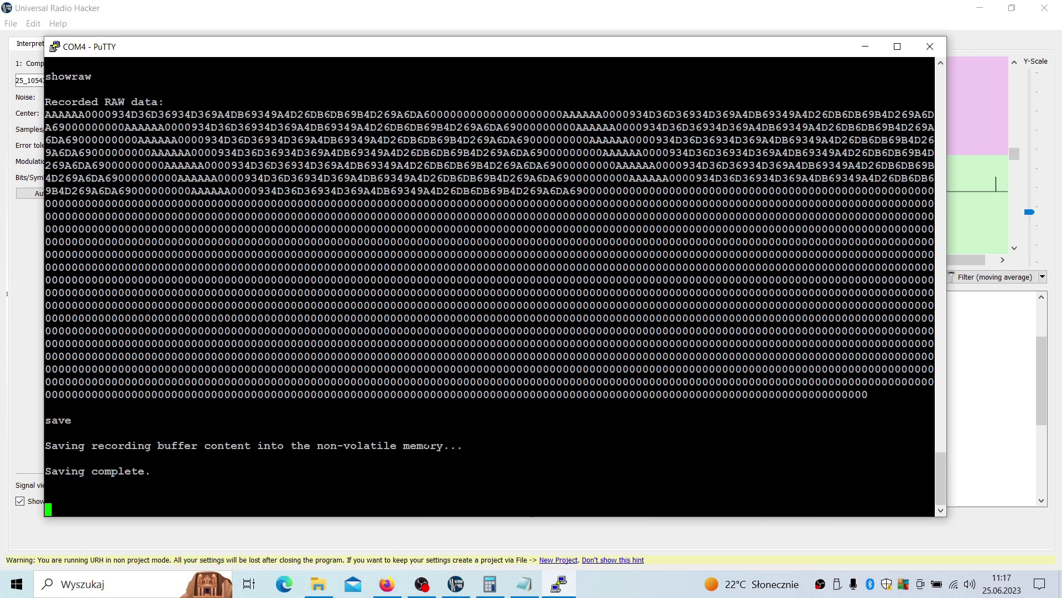
text(flush)
key(Return)
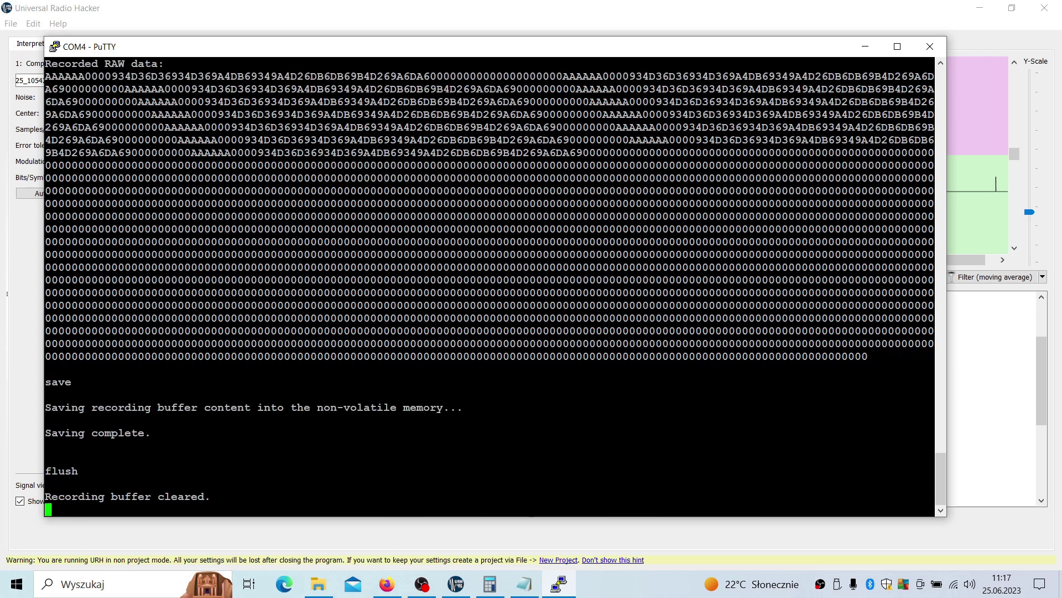
text(showraw)
key(Return)
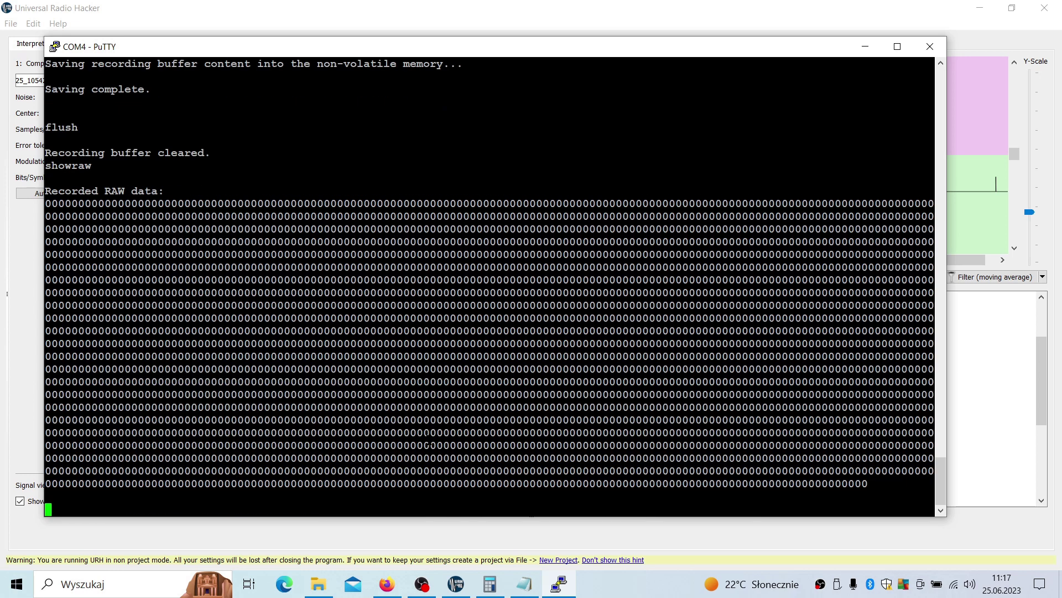
Step: Load the saved content back into the buffer, correcting the 'lod' typo to load
text(lod)
key(Return)
text(lod)
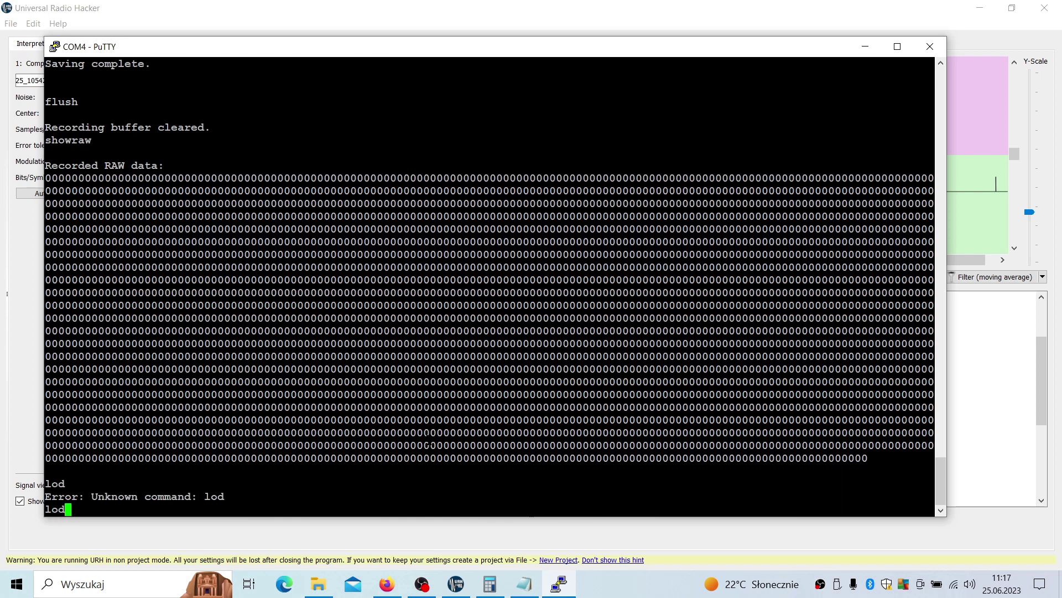
key(BackSpace)
text(ad)
key(Return)
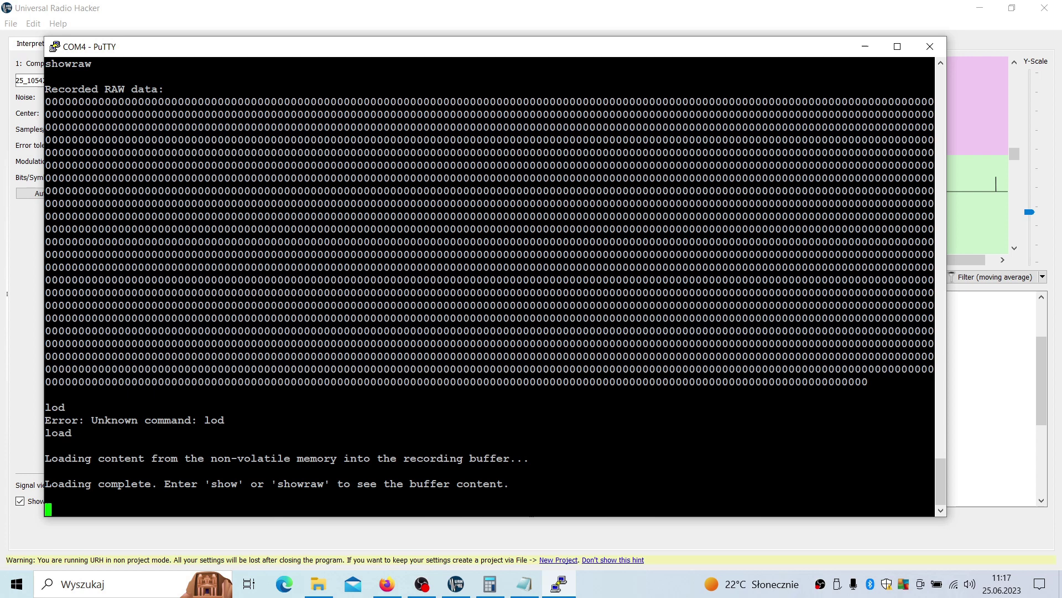
Step: Verify the reloaded buffer with showraw and URH, then replay it with playraw 373
text(showraw)
key(Return)
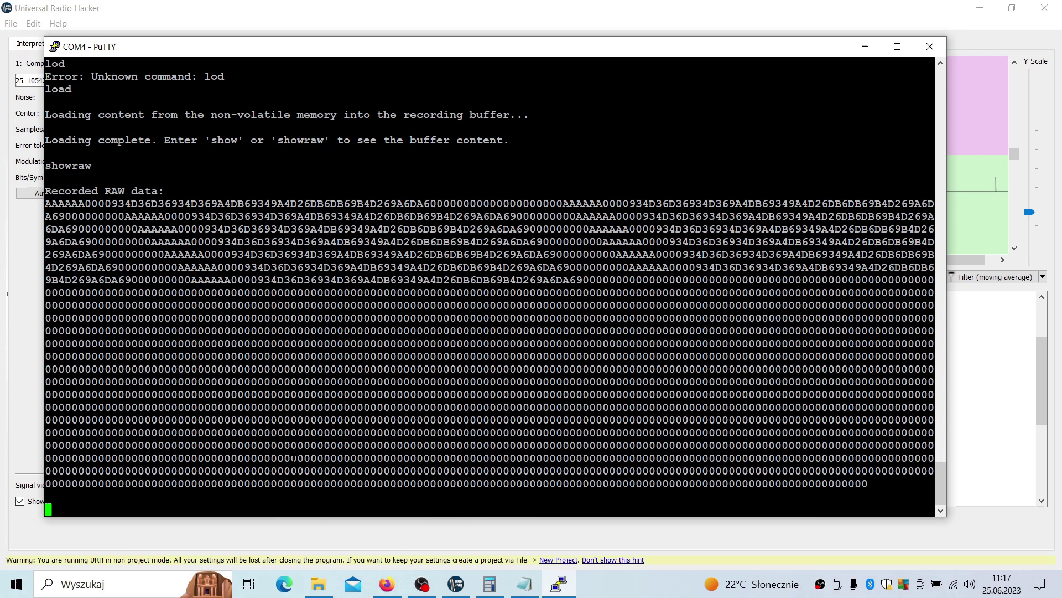
text(playraw)
click(34, 373)
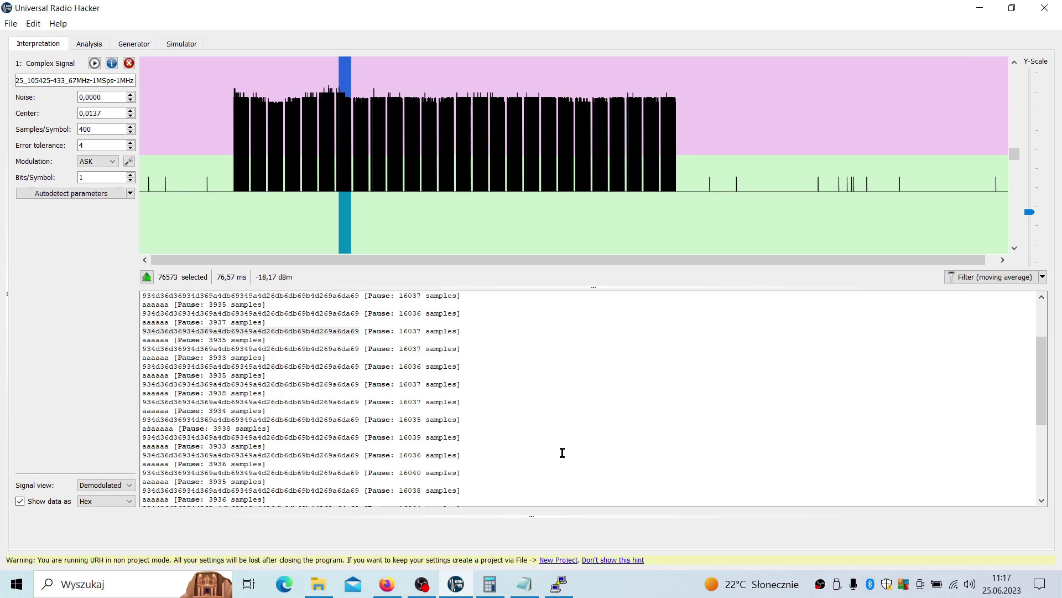
click(559, 588)
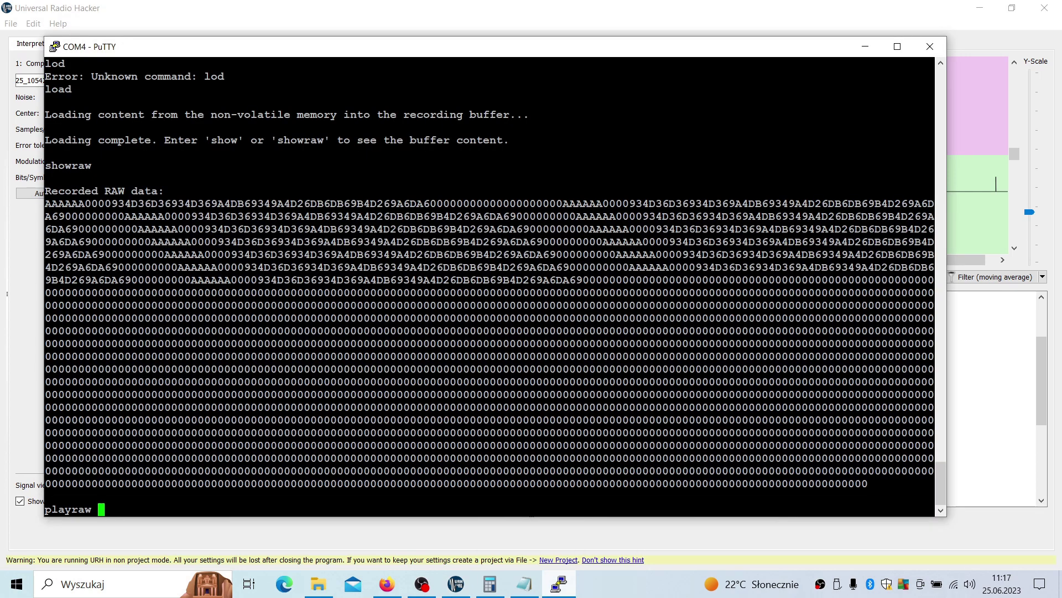
text(372)
key(BackSpace)
text(3)
key(Return)
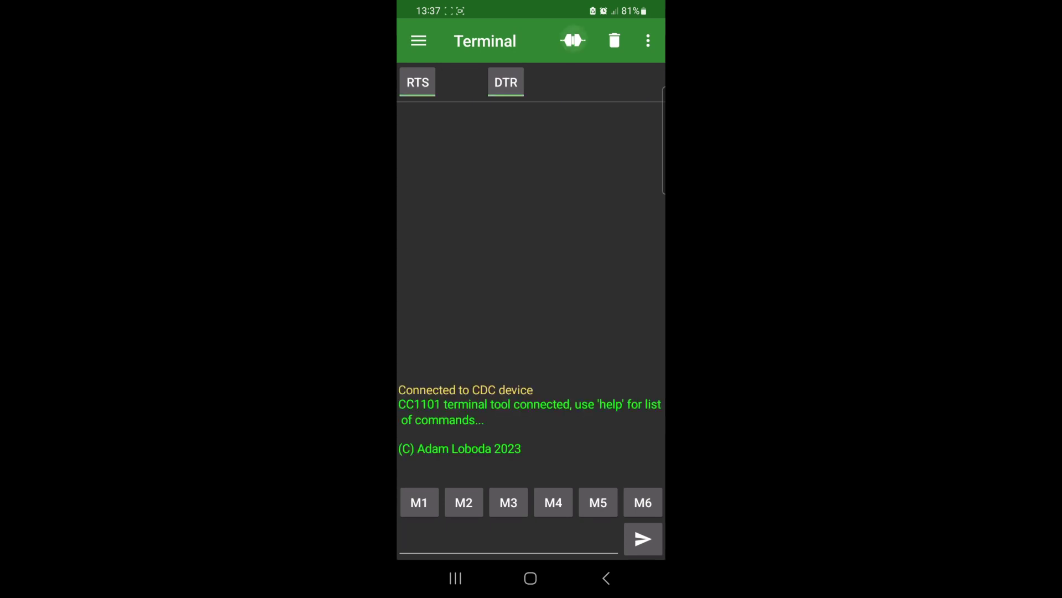
Step: Send help to list the CC1101 commands, then load the saved buffer from non-volatile memory
click(508, 539)
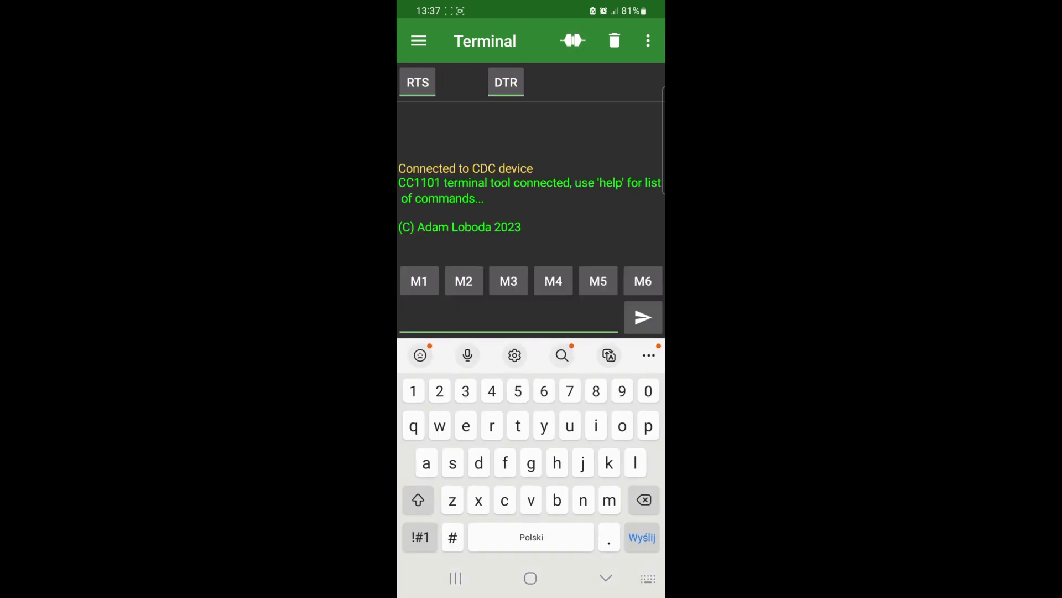
text(help)
click(642, 317)
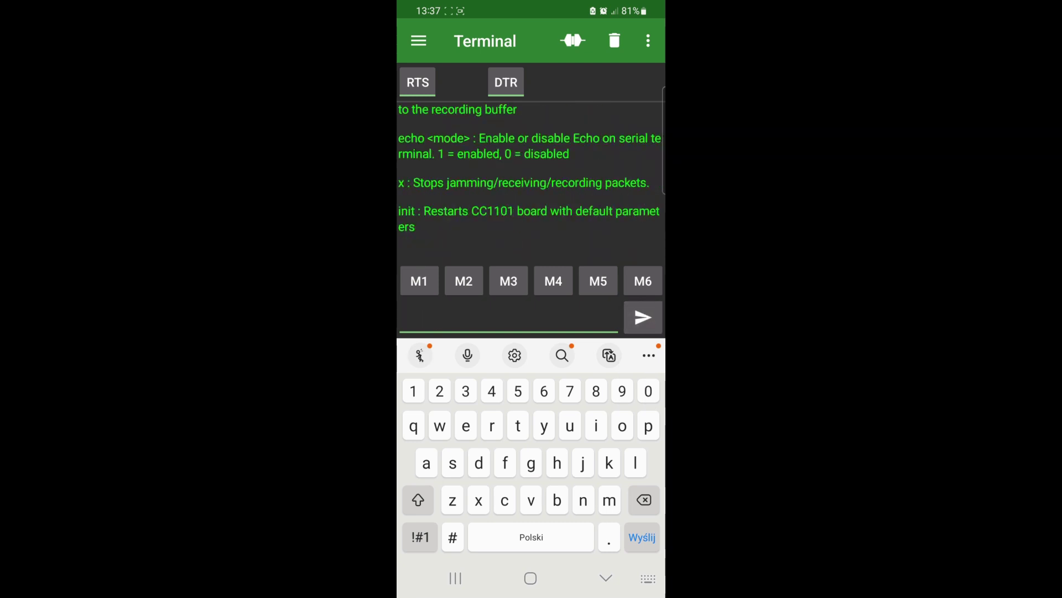
text(loa)
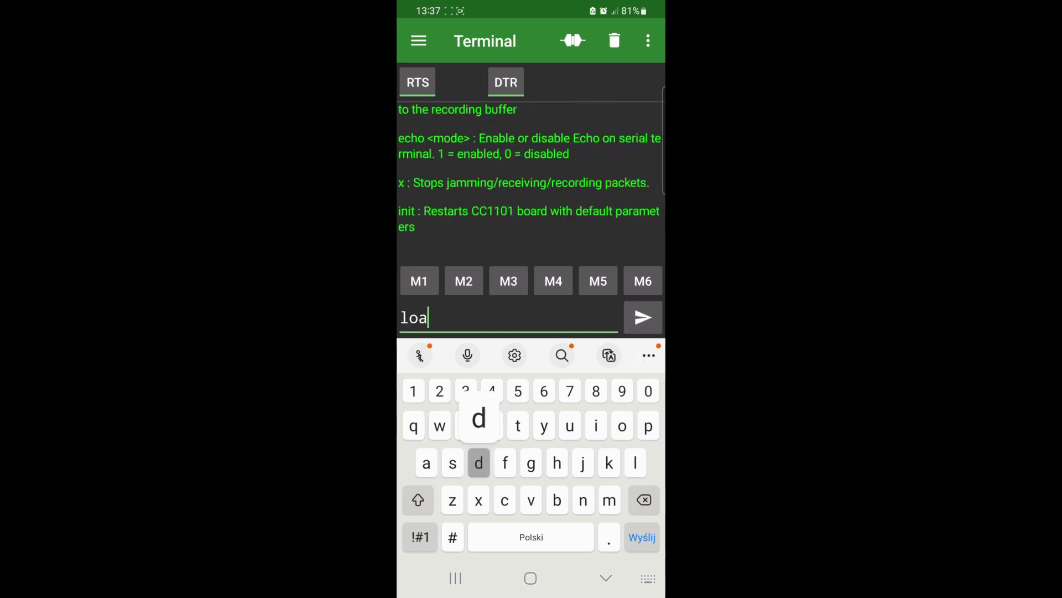
text(d)
click(642, 317)
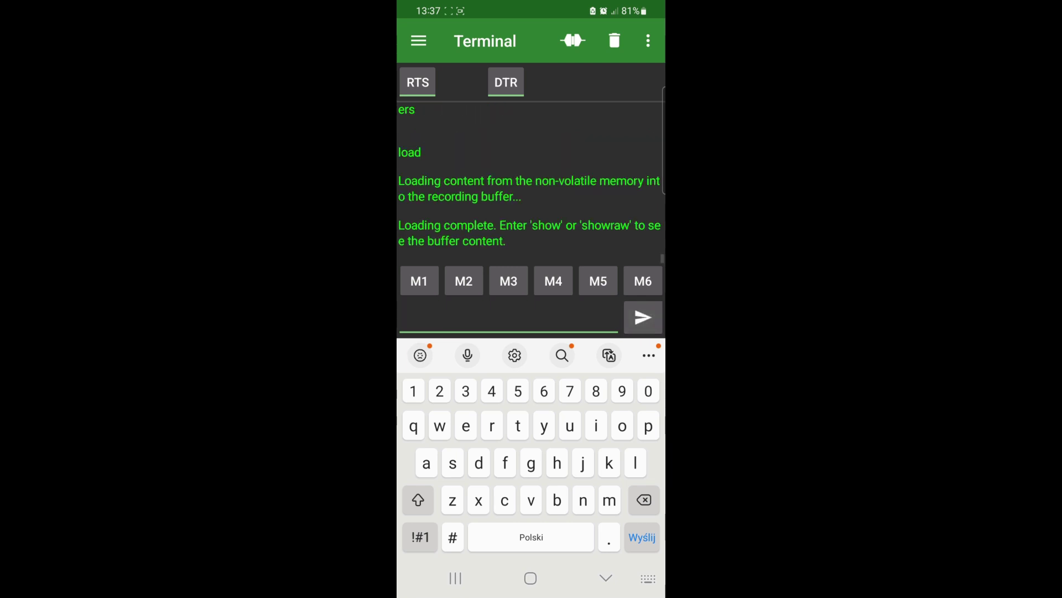
text(showraw)
Step: Send showraw and scroll through the loaded raw buffer output
click(643, 317)
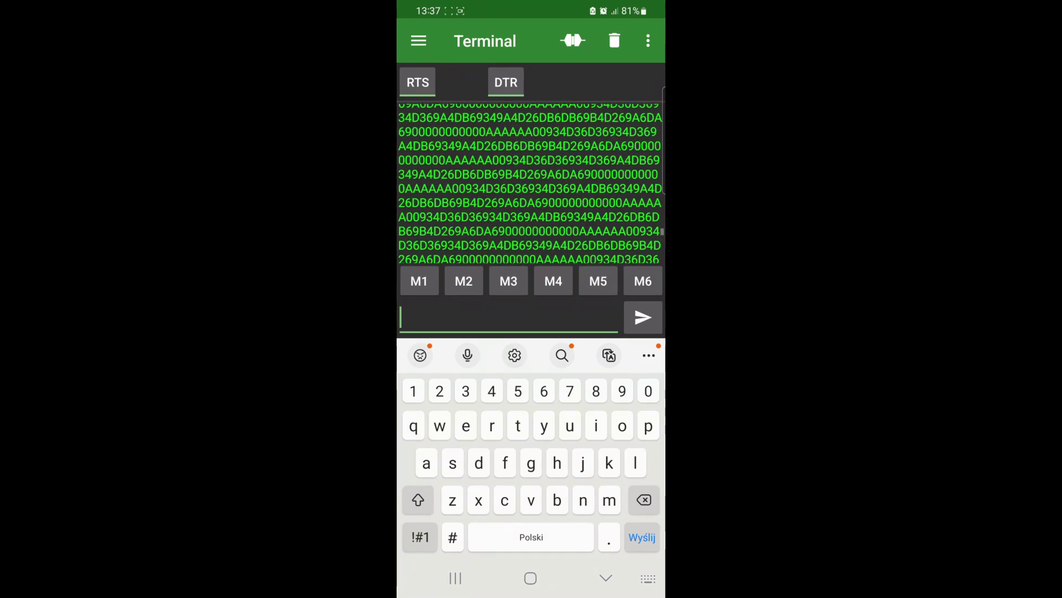
scroll(530, 182, up, 10)
scroll(530, 182, down, 1)
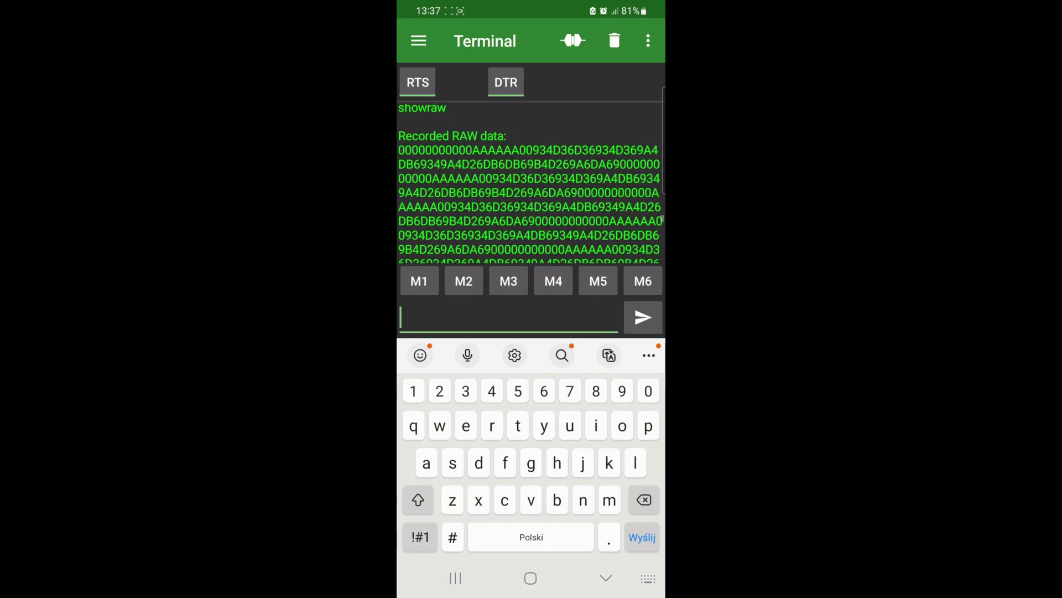
scroll(530, 183, down, 8)
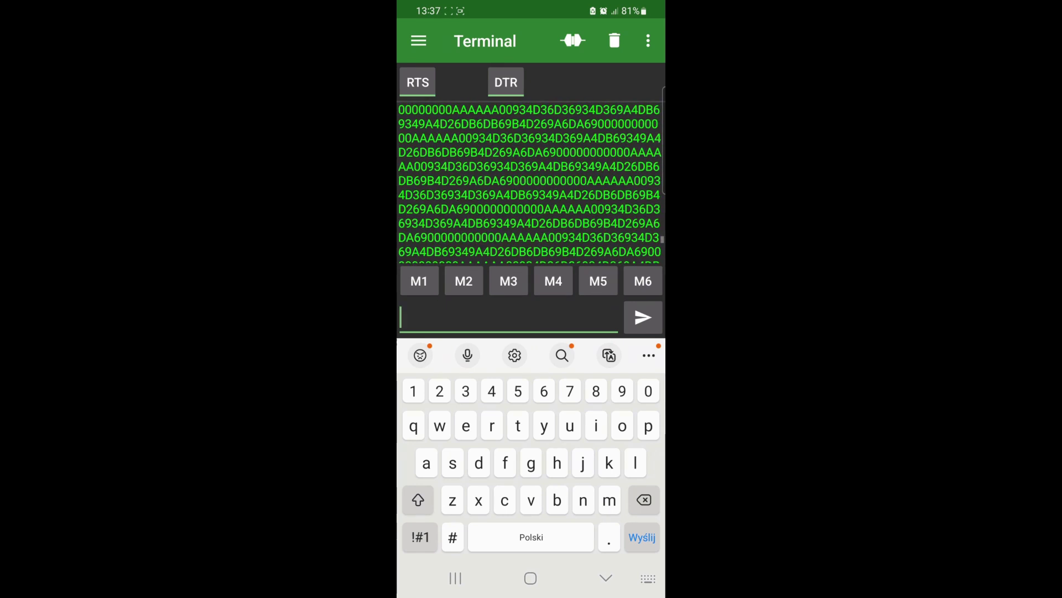
scroll(530, 183, down, 10)
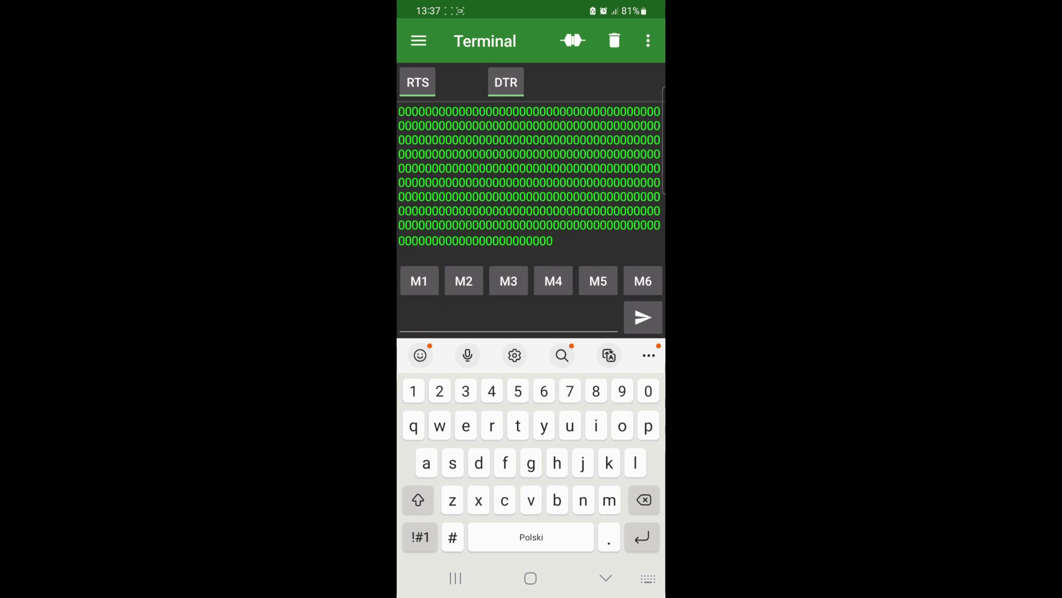
Step: Set the radio frequency to 433.33 MHz with setmhz 433.33
click(401, 317)
text(set)
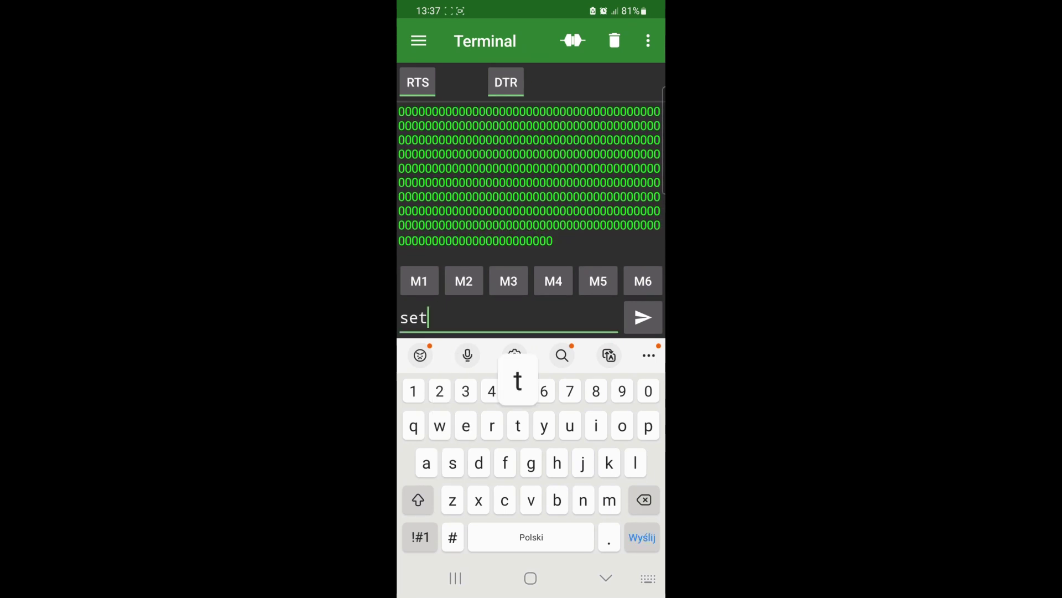
text(mhz )
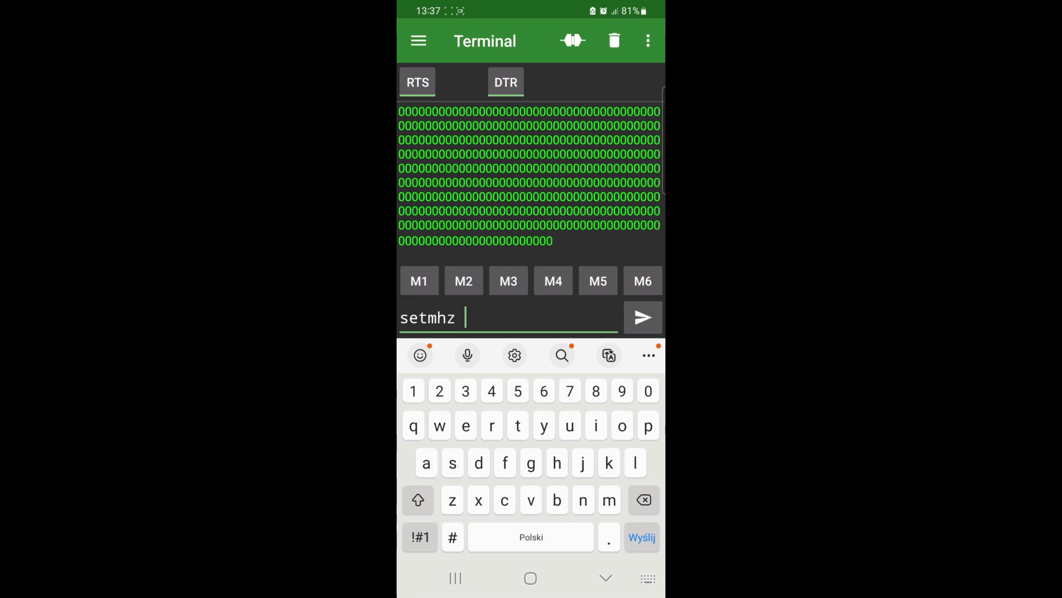
text(433.33)
key(Return)
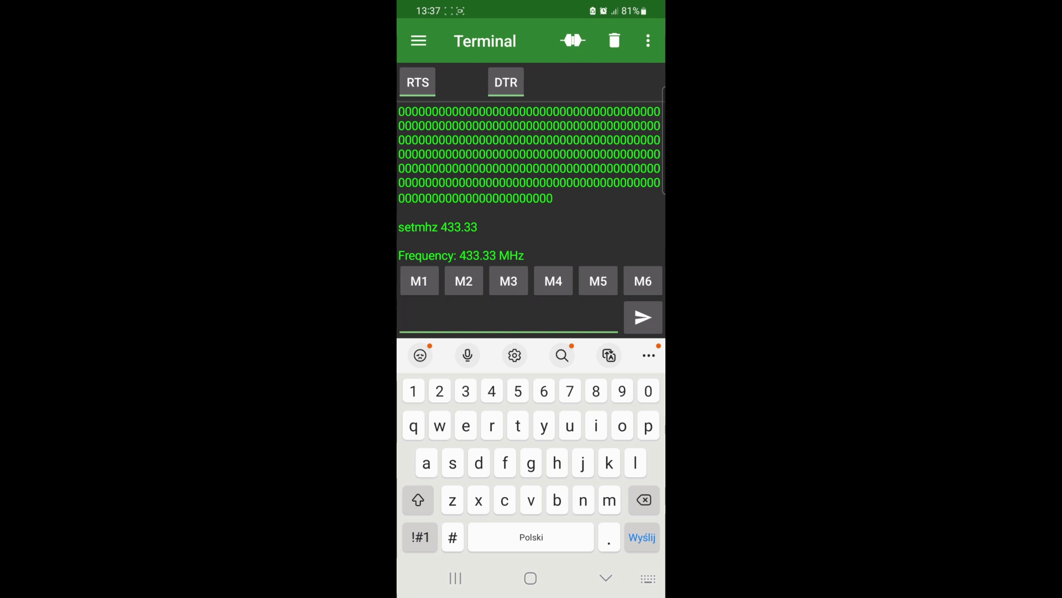
click(402, 318)
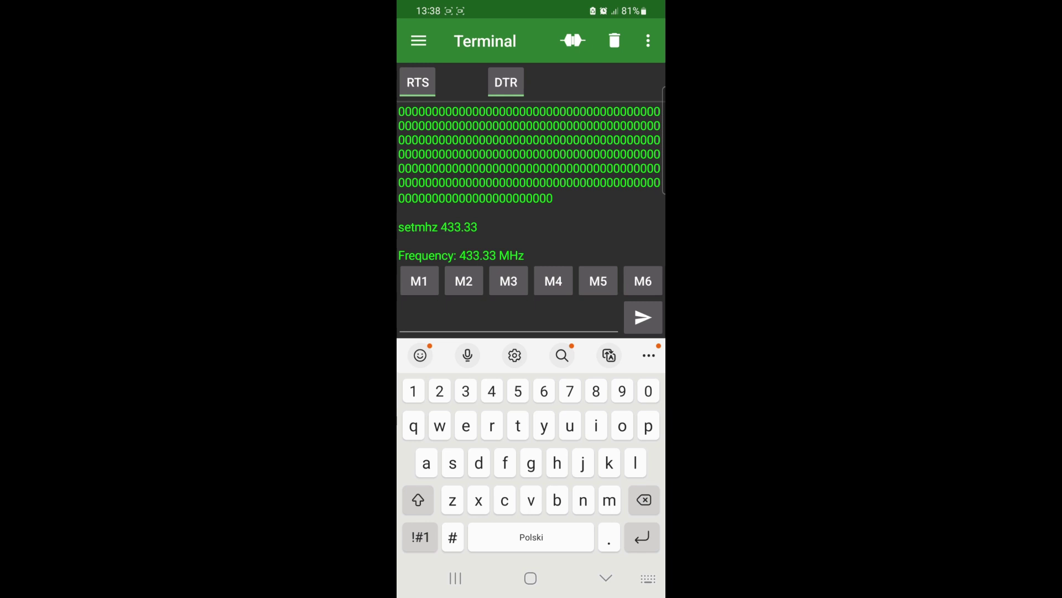
Step: Replay the buffer with playraw 373 at 433.33 MHz, then send playraw 373 again
click(401, 317)
text(pl)
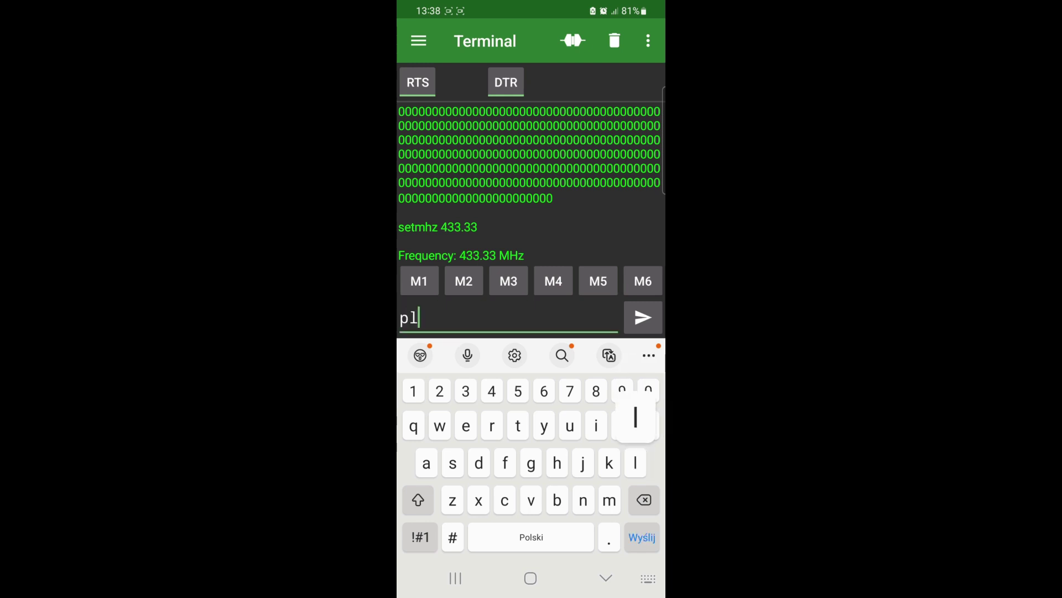
text(ayraw)
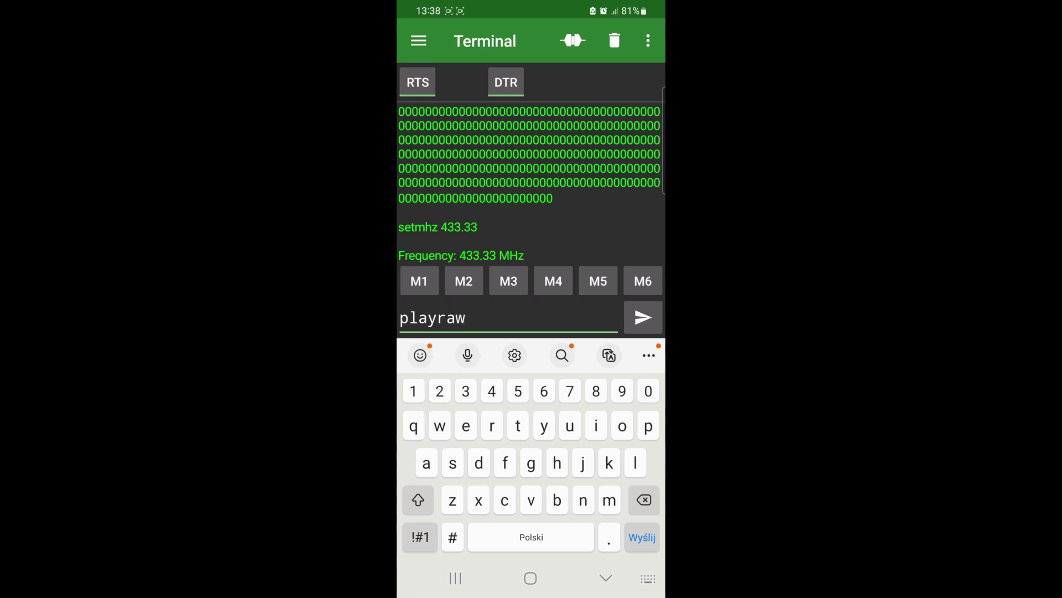
text( 373)
key(Return)
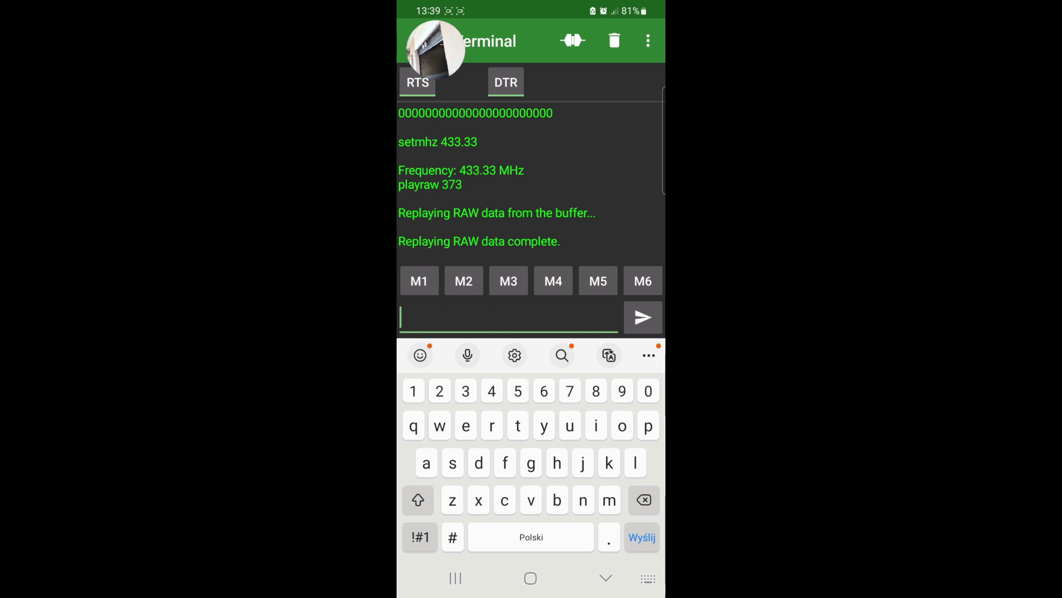
text(playraw 373)
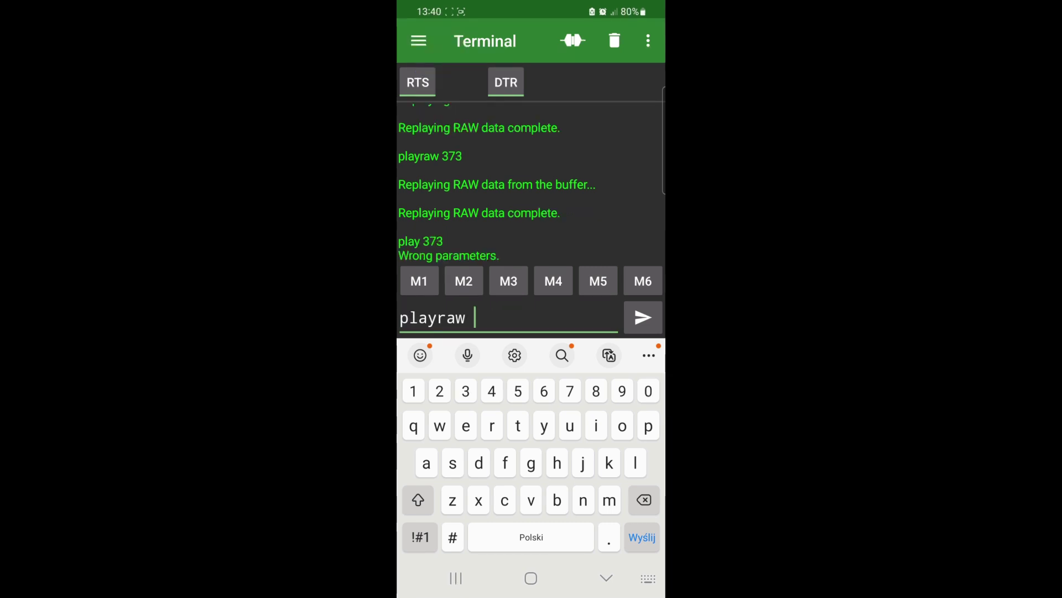
text(373)
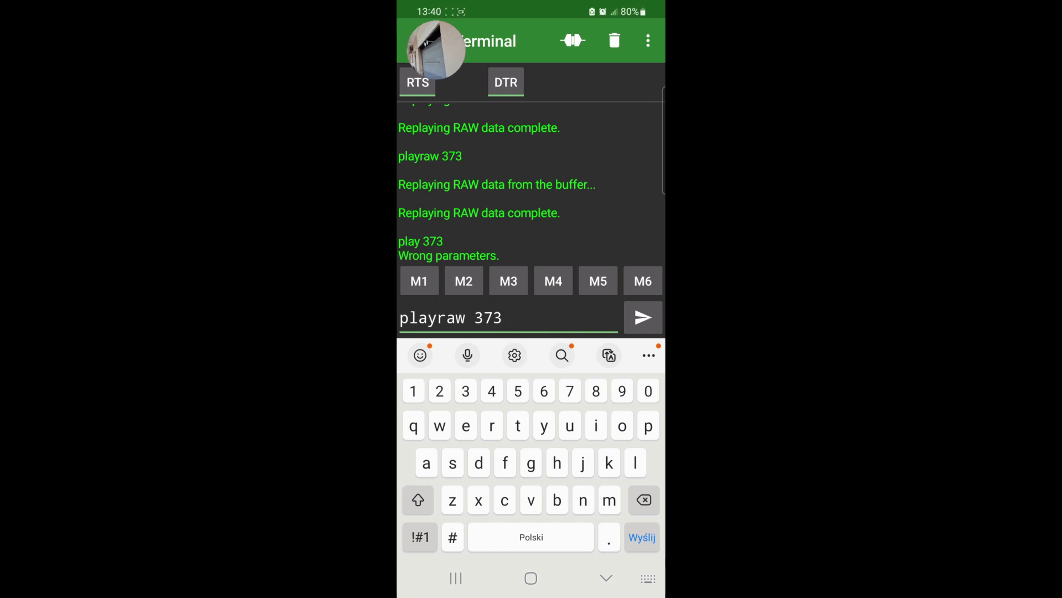
click(643, 317)
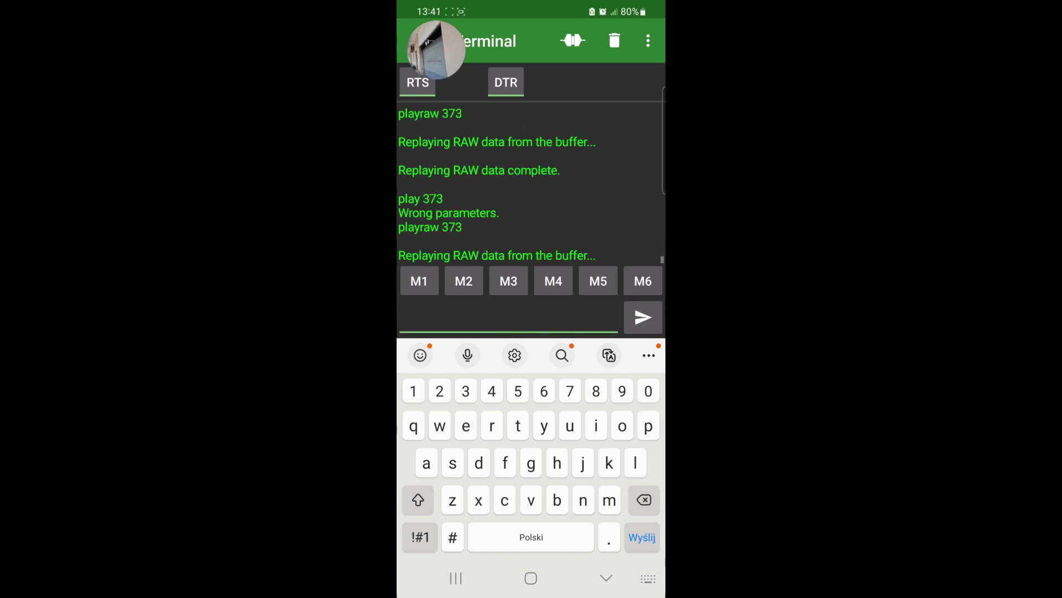